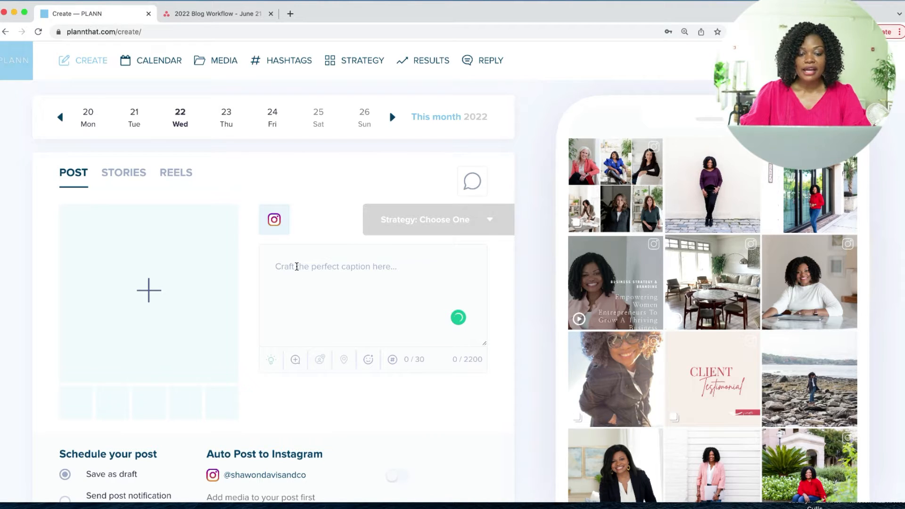
Copy the Facebook, LinkedIn and Instagram Caption One text from Asana's June 21 - Gratitude task into the Plann post's caption
{"action": "left_click", "coordinate": [297, 267]}
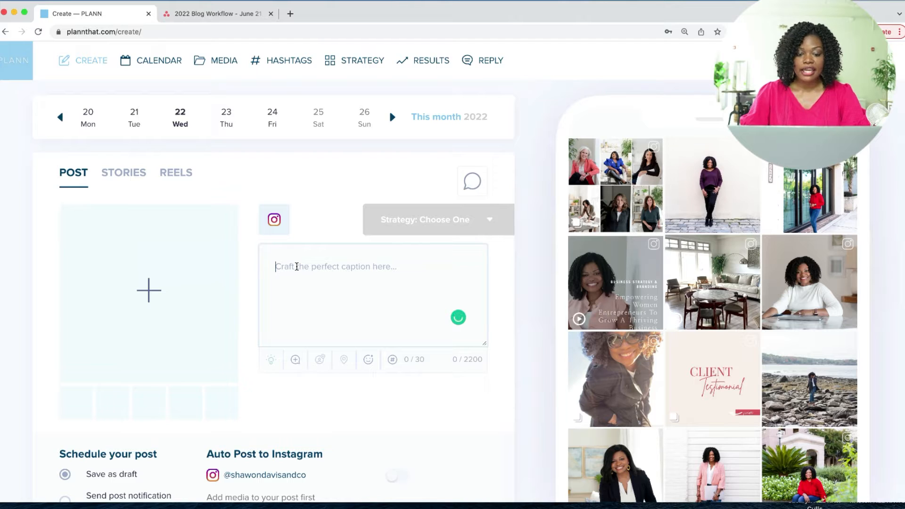
{"action": "left_click", "coordinate": [229, 15]}
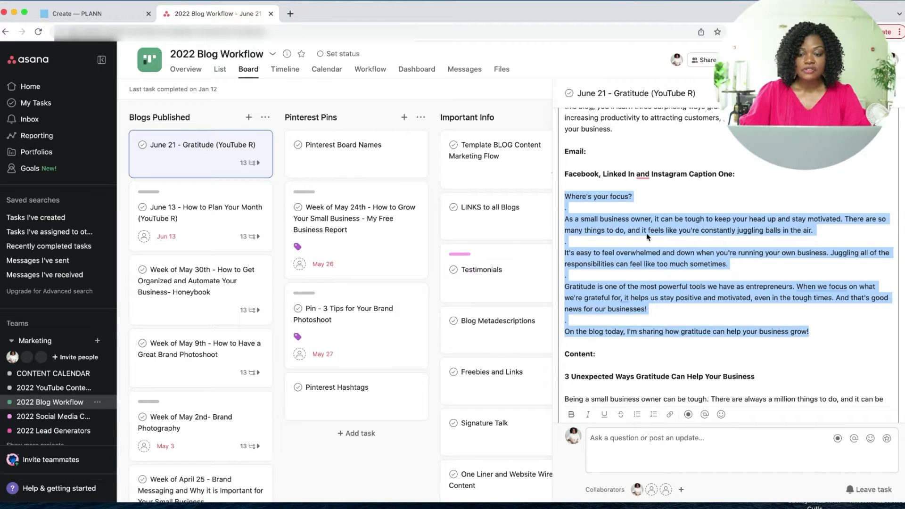
{"action": "left_click", "coordinate": [571, 198]}
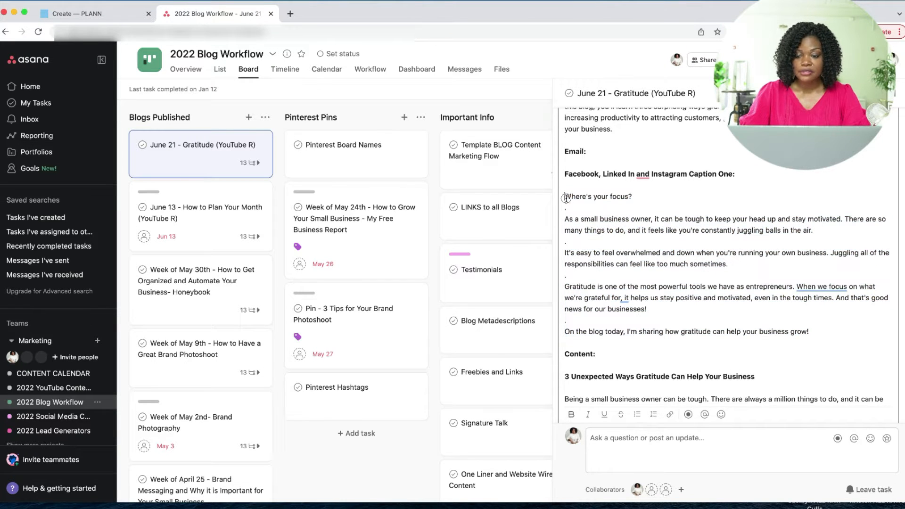
{"action": "left_click_drag", "start_coordinate": [565, 196], "coordinate": [837, 331]}
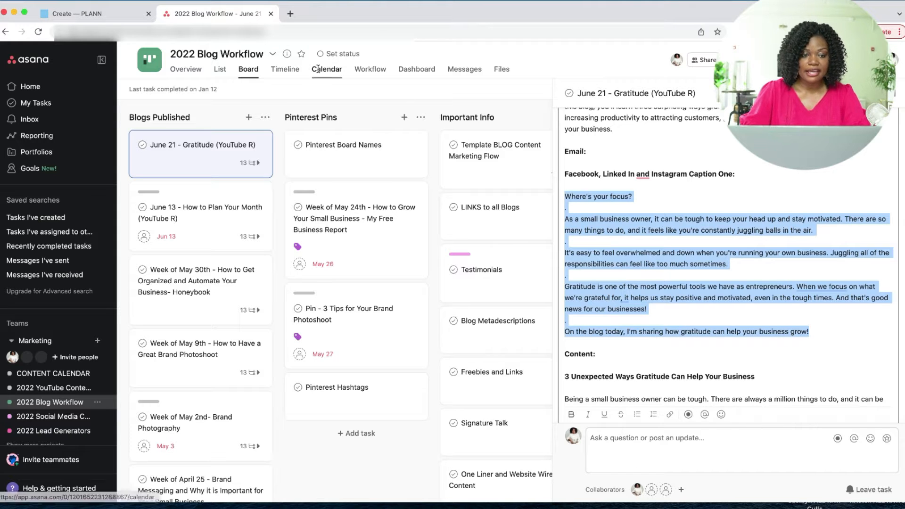
{"action": "left_click", "coordinate": [85, 16]}
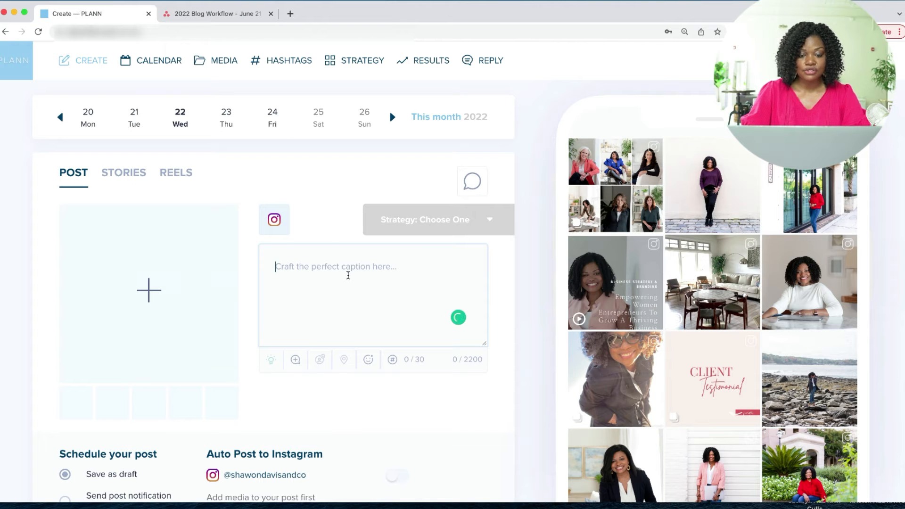
{"action": "key", "text": "ctrl+v"}
Replace the caption's closing sentence about the blog with "Link in bio"
{"action": "scroll", "coordinate": [345, 270], "scroll_direction": "up", "scroll_amount": 5}
{"action": "scroll", "coordinate": [330, 283], "scroll_direction": "down", "scroll_amount": 6}
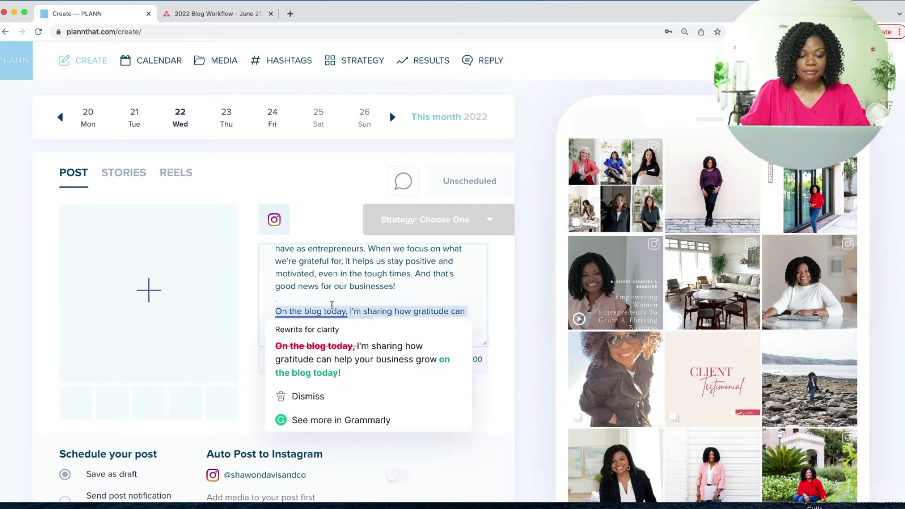
{"action": "left_click_drag", "start_coordinate": [275, 310], "coordinate": [393, 324]}
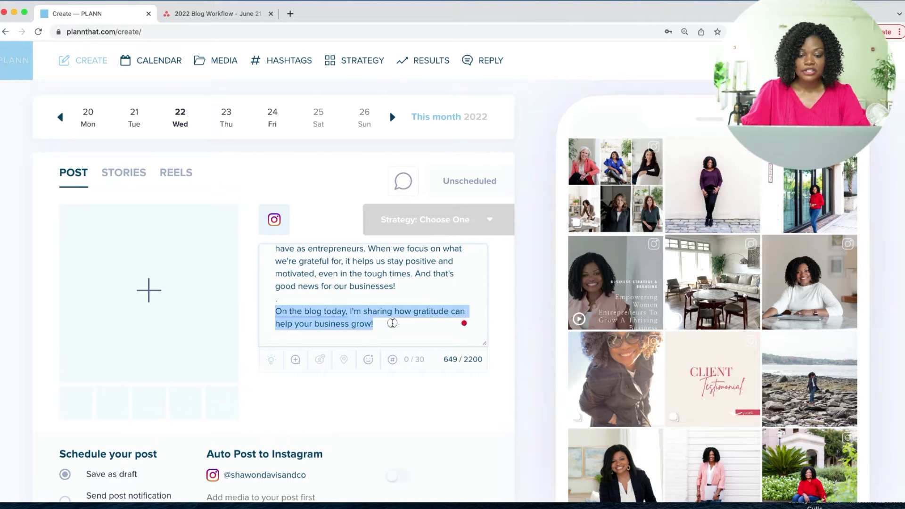
{"action": "type", "text": "Link in bio"}
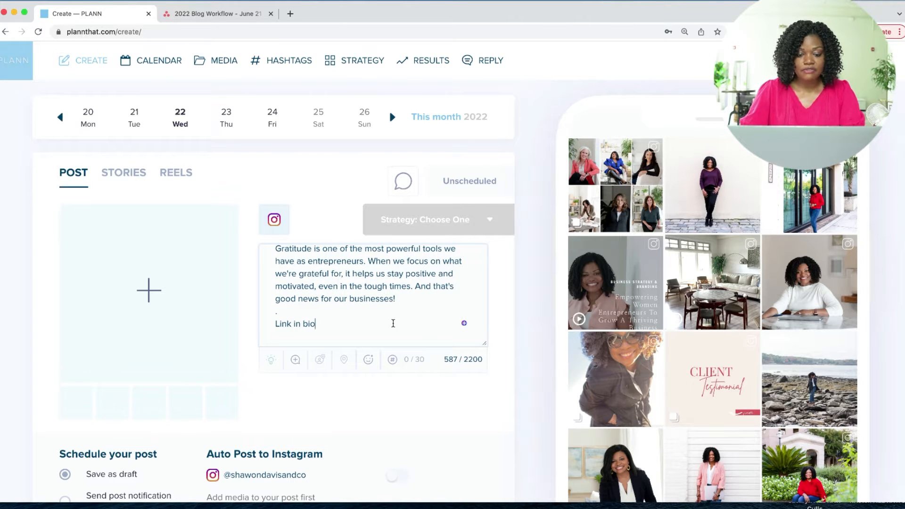
Split the Gratitude paragraph before "When we focus" and put a line with a single period between the two parts
{"action": "scroll", "coordinate": [377, 278], "scroll_direction": "up", "scroll_amount": 3}
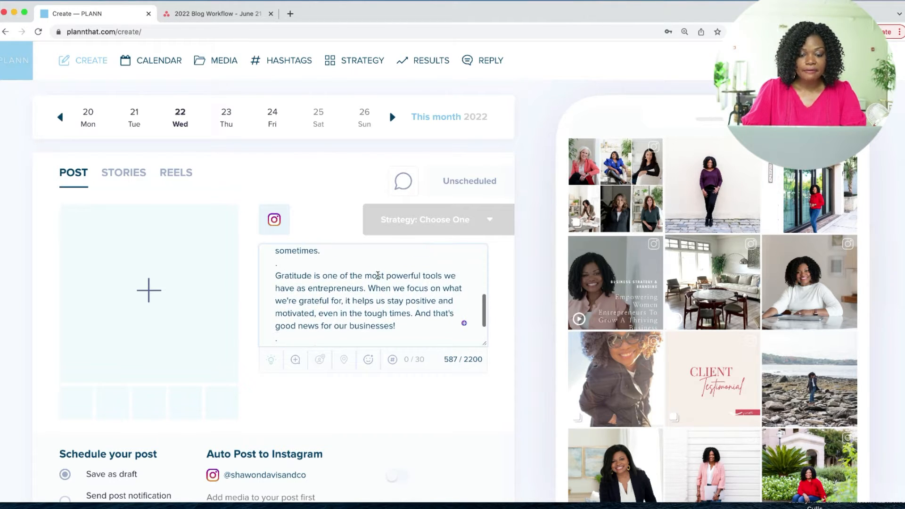
{"action": "left_click", "coordinate": [367, 287]}
{"action": "key", "text": "Return"}
{"action": "key", "text": "Return"}
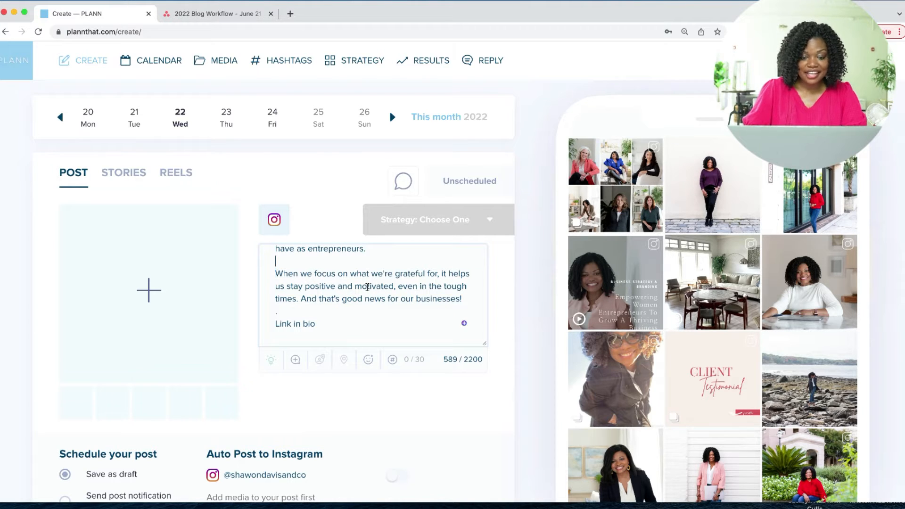
{"action": "type", "text": "."}
Find an arrow emoji and insert the upward arrow after "Link in bio" in the caption
{"action": "scroll", "coordinate": [384, 285], "scroll_direction": "up", "scroll_amount": 3}
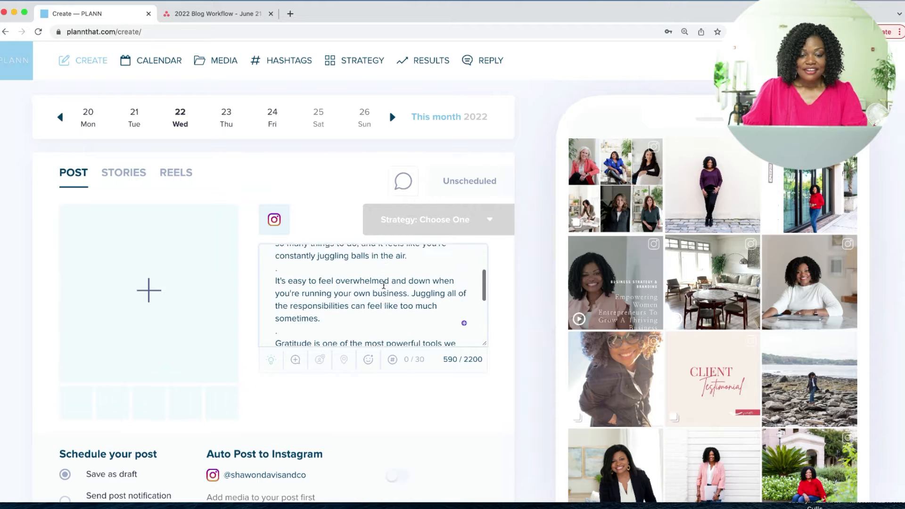
{"action": "scroll", "coordinate": [383, 284], "scroll_direction": "down", "scroll_amount": 5}
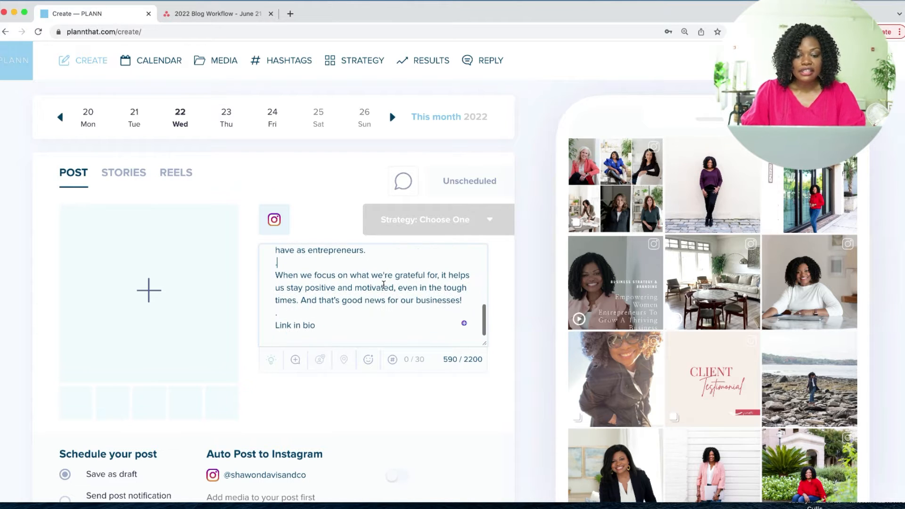
{"action": "left_click", "coordinate": [326, 329]}
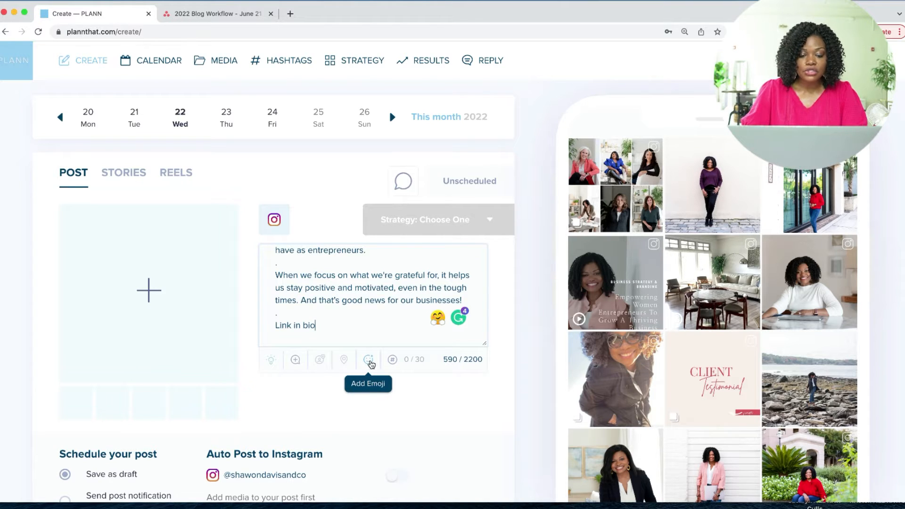
{"action": "left_click", "coordinate": [370, 362]}
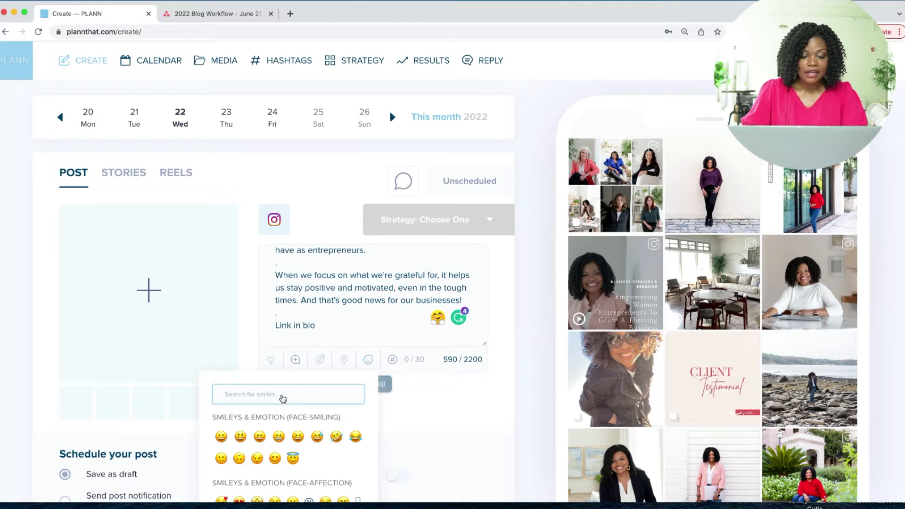
{"action": "type", "text": "arrow"}
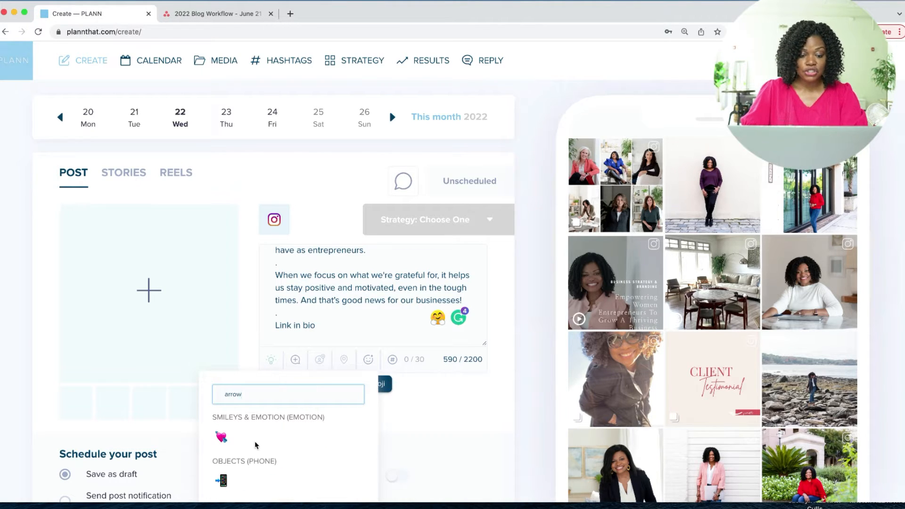
{"action": "scroll", "coordinate": [256, 445], "scroll_direction": "down", "scroll_amount": 3}
{"action": "scroll", "coordinate": [256, 445], "scroll_direction": "down", "scroll_amount": 2}
{"action": "scroll", "coordinate": [256, 445], "scroll_direction": "down", "scroll_amount": 3}
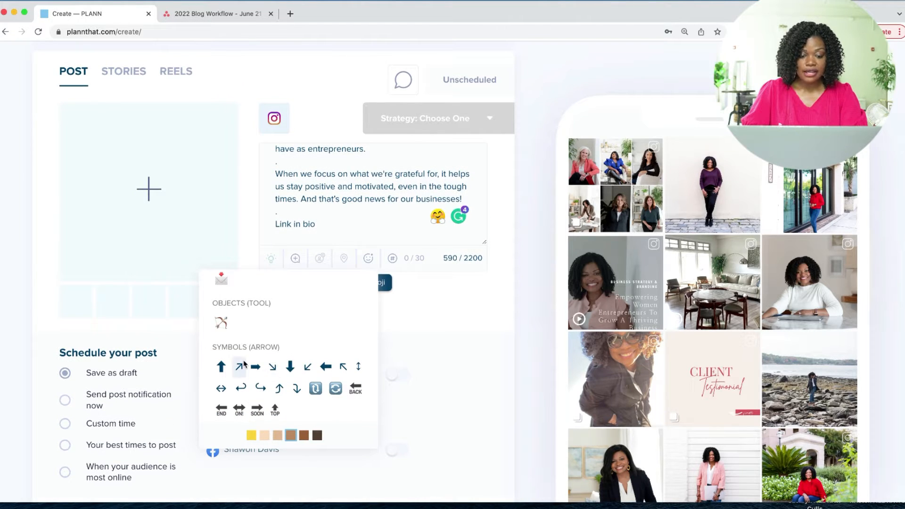
{"action": "left_click", "coordinate": [221, 371]}
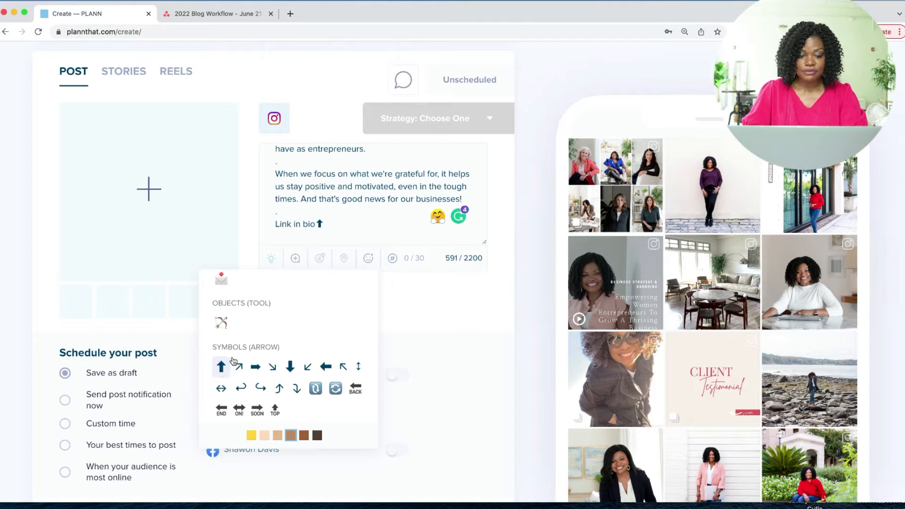
{"action": "left_click", "coordinate": [354, 226]}
Find a heart emoji and insert the pink two-hearts one after the word "Gratitude" in the caption
{"action": "scroll", "coordinate": [353, 226], "scroll_direction": "up", "scroll_amount": 3}
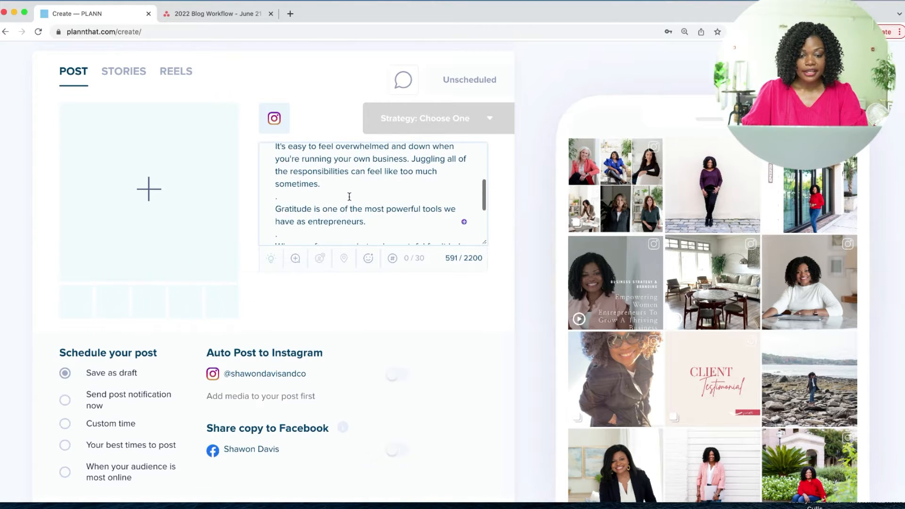
{"action": "left_click", "coordinate": [369, 258]}
{"action": "key", "text": "BackSpace"}
{"action": "key", "text": "BackSpace"}
{"action": "key", "text": "BackSpace"}
{"action": "key", "text": "BackSpace"}
{"action": "key", "text": "BackSpace"}
{"action": "type", "text": "heart"}
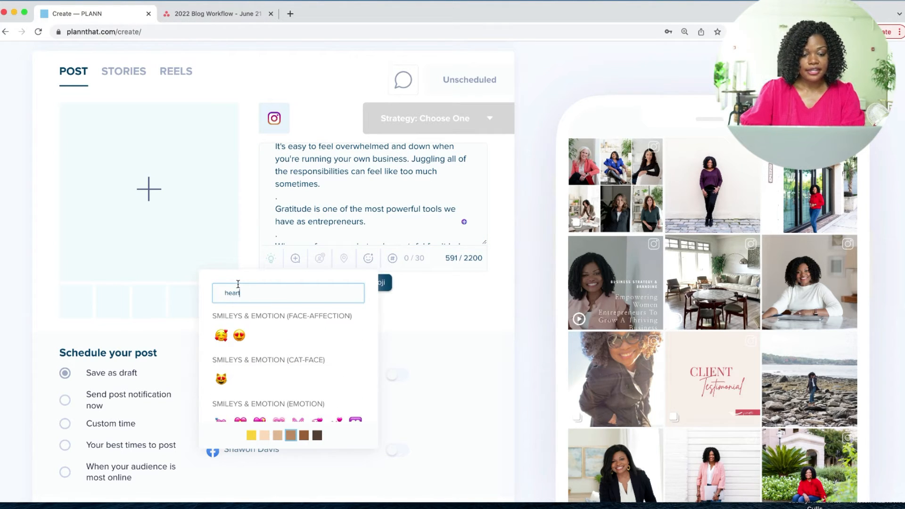
{"action": "scroll", "coordinate": [248, 334], "scroll_direction": "down", "scroll_amount": 2}
{"action": "scroll", "coordinate": [248, 334], "scroll_direction": "down", "scroll_amount": 1}
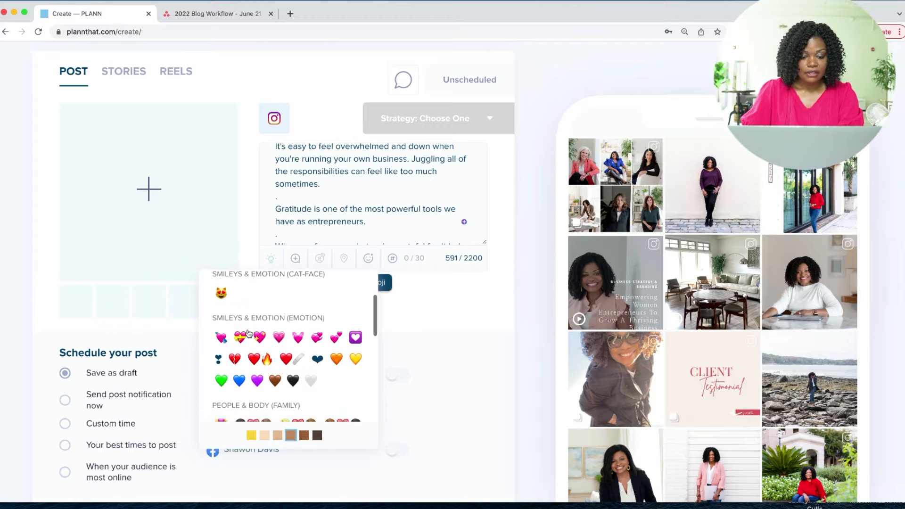
{"action": "left_click", "coordinate": [336, 336]}
{"action": "left_click", "coordinate": [358, 196]}
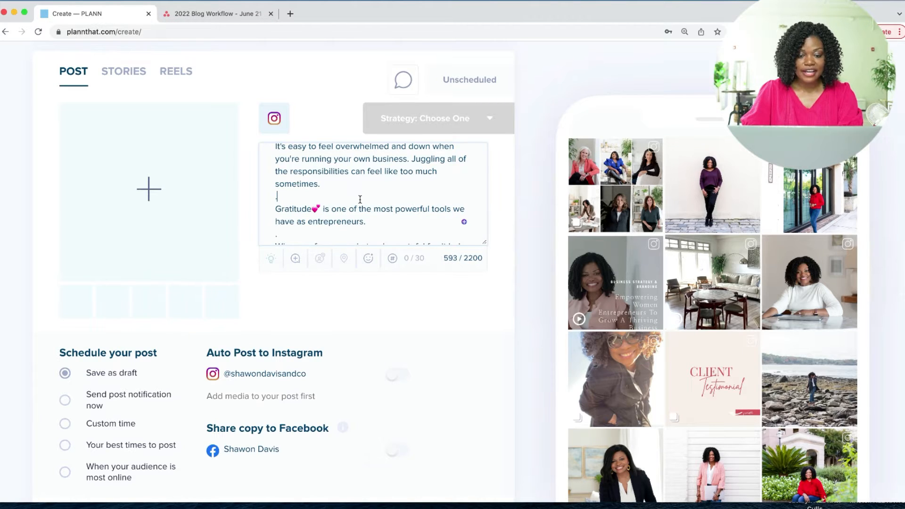
Examine the Social Starters pre-written captions and the purposes they can be filtered by, then close them
{"action": "scroll", "coordinate": [360, 199], "scroll_direction": "up", "scroll_amount": 3}
{"action": "scroll", "coordinate": [360, 199], "scroll_direction": "down", "scroll_amount": 5}
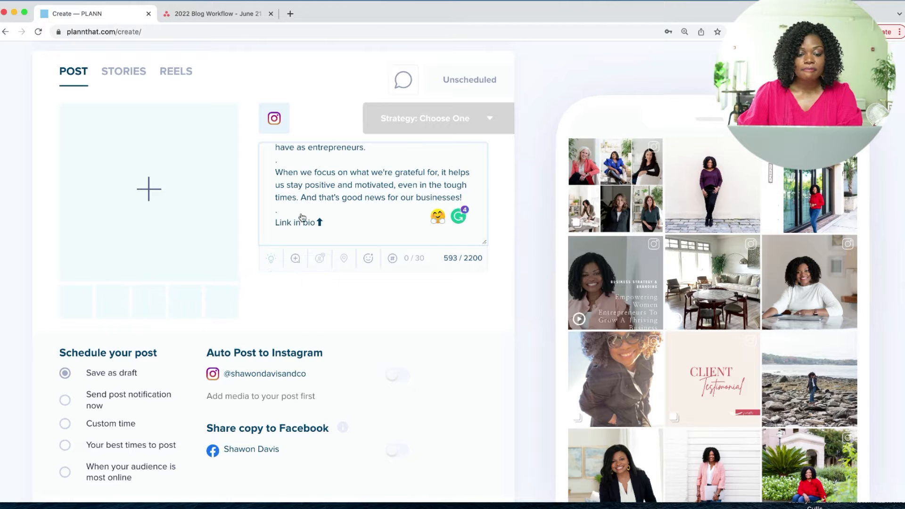
{"action": "left_click", "coordinate": [274, 260]}
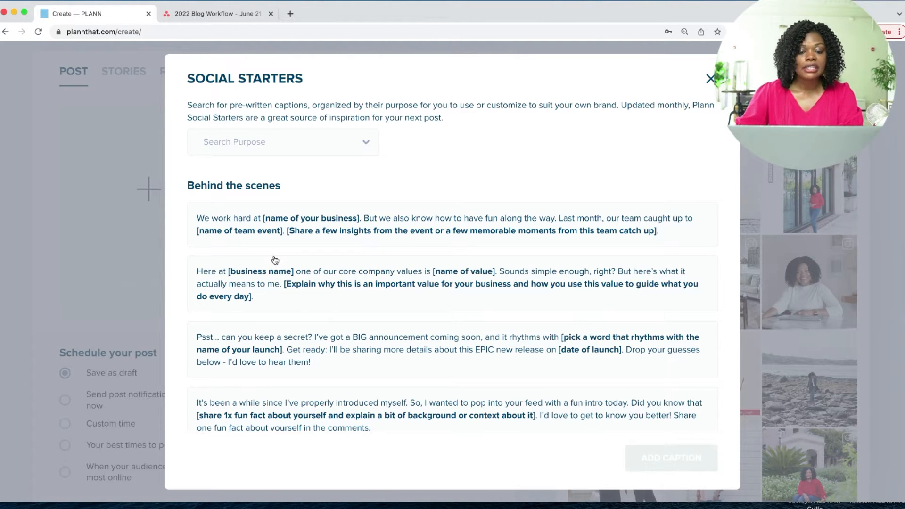
{"action": "left_click", "coordinate": [287, 152]}
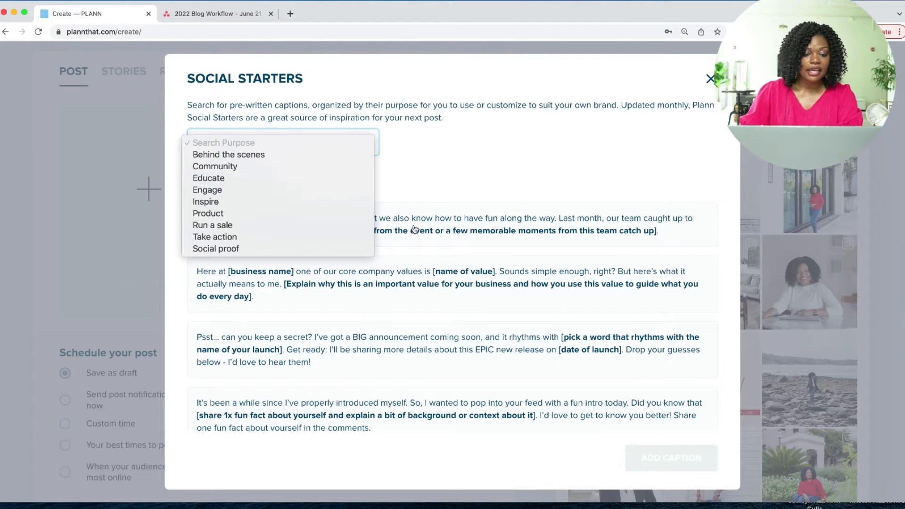
{"action": "left_click", "coordinate": [507, 191]}
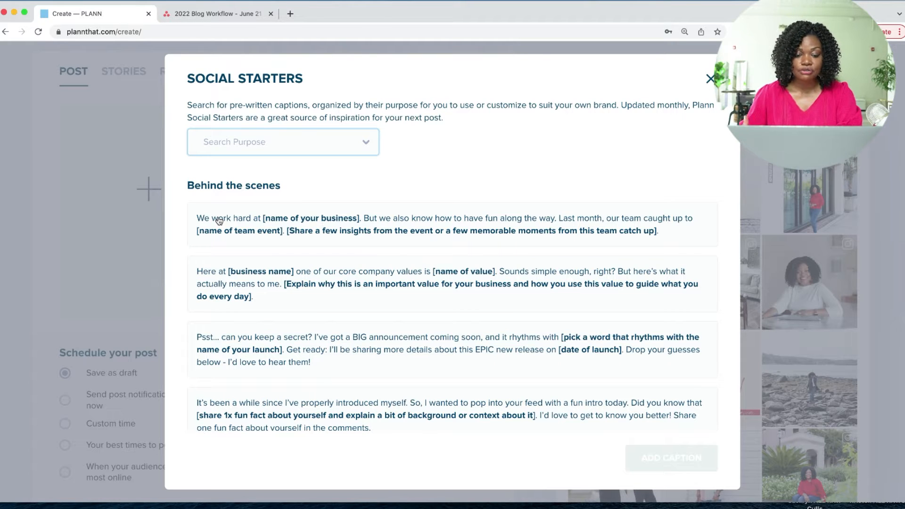
{"action": "left_click", "coordinate": [712, 78]}
Review the caption text and examine the saved and suggested hashtag sets available for the post
{"action": "scroll", "coordinate": [325, 170], "scroll_direction": "up", "scroll_amount": 3}
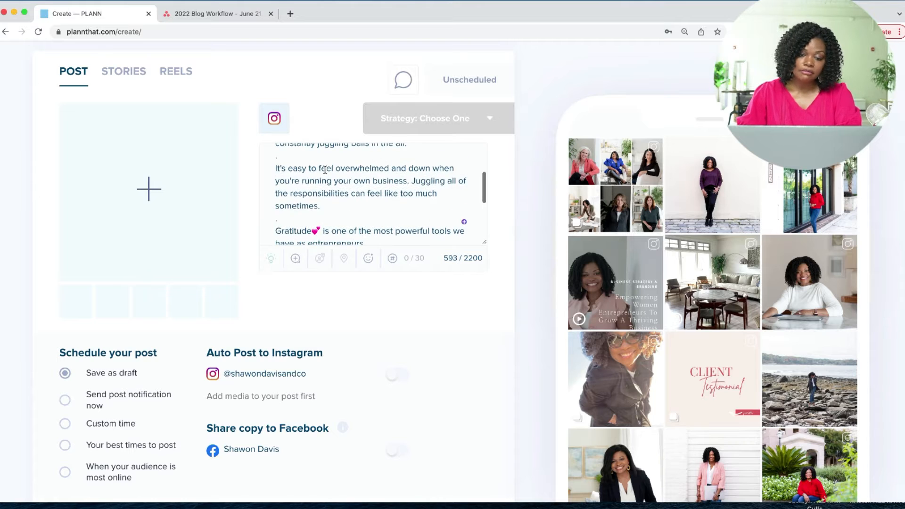
{"action": "scroll", "coordinate": [325, 170], "scroll_direction": "up", "scroll_amount": 3}
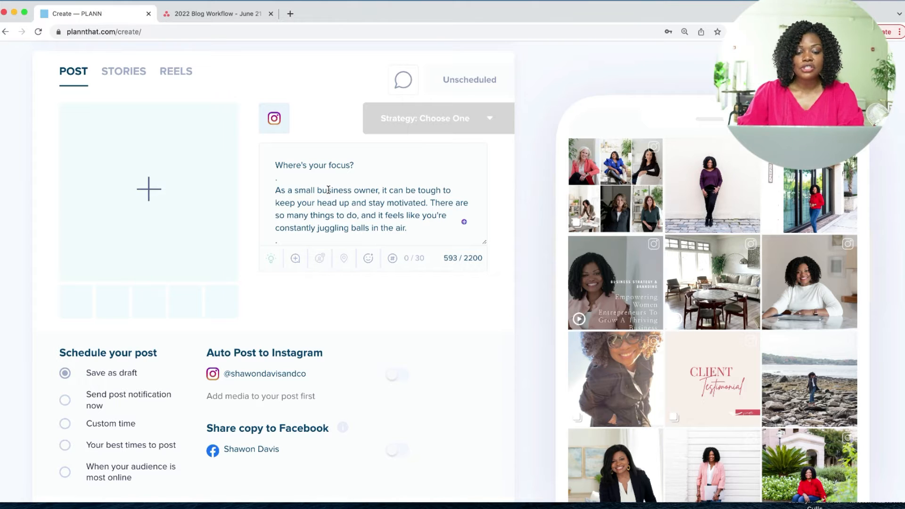
{"action": "scroll", "coordinate": [376, 222], "scroll_direction": "down", "scroll_amount": 3}
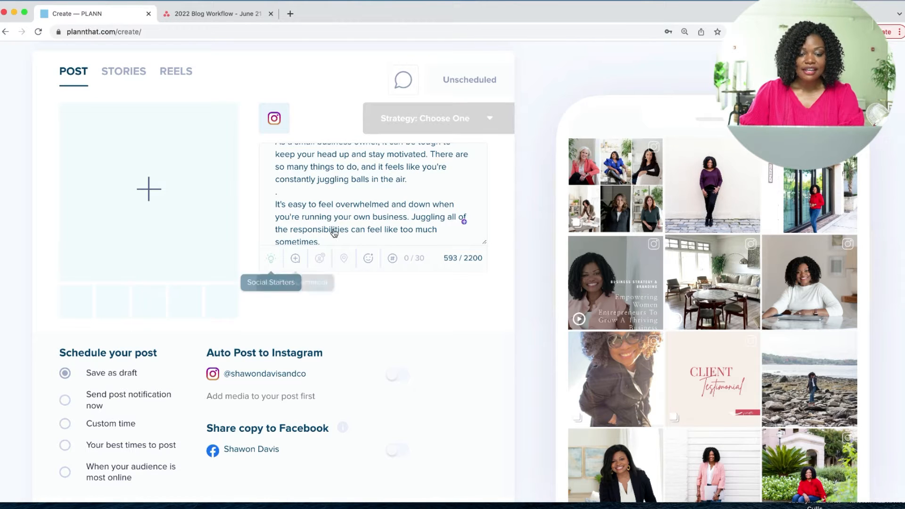
{"action": "scroll", "coordinate": [337, 227], "scroll_direction": "down", "scroll_amount": 2}
{"action": "scroll", "coordinate": [336, 227], "scroll_direction": "down", "scroll_amount": 4}
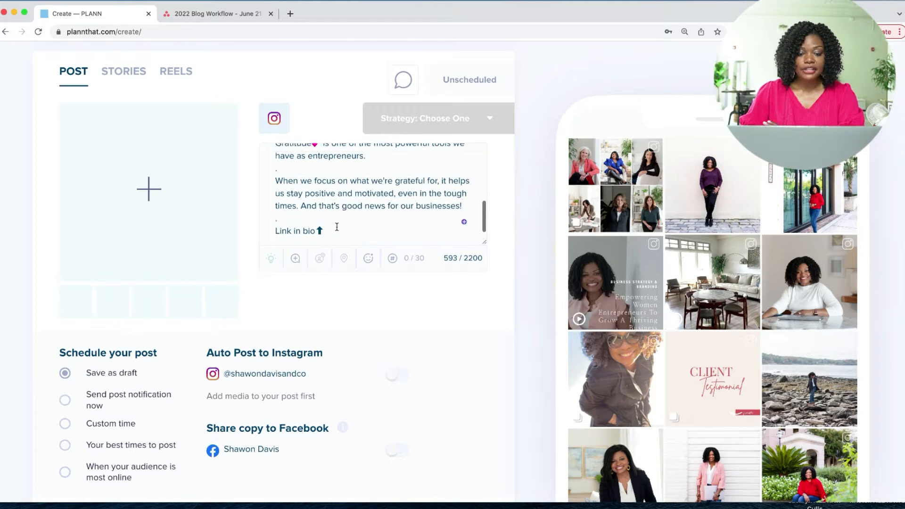
{"action": "scroll", "coordinate": [337, 227], "scroll_direction": "down", "scroll_amount": 1}
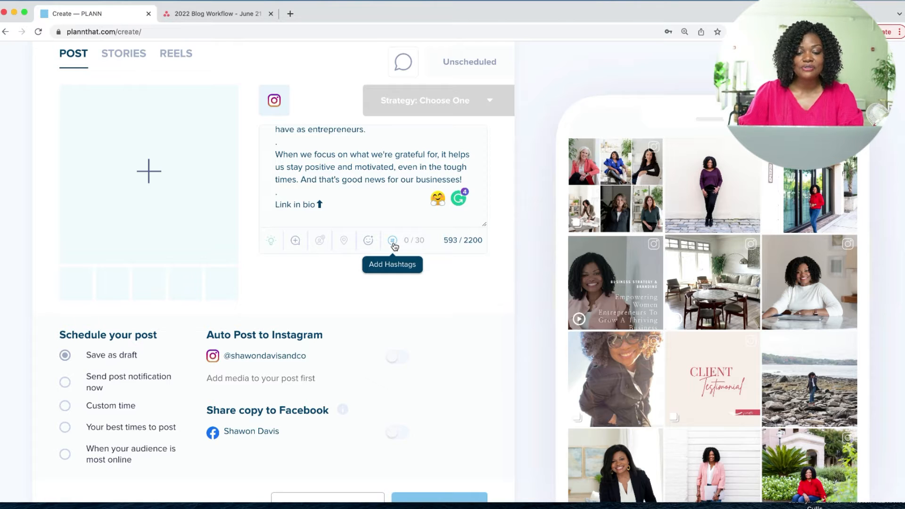
{"action": "left_click", "coordinate": [394, 243]}
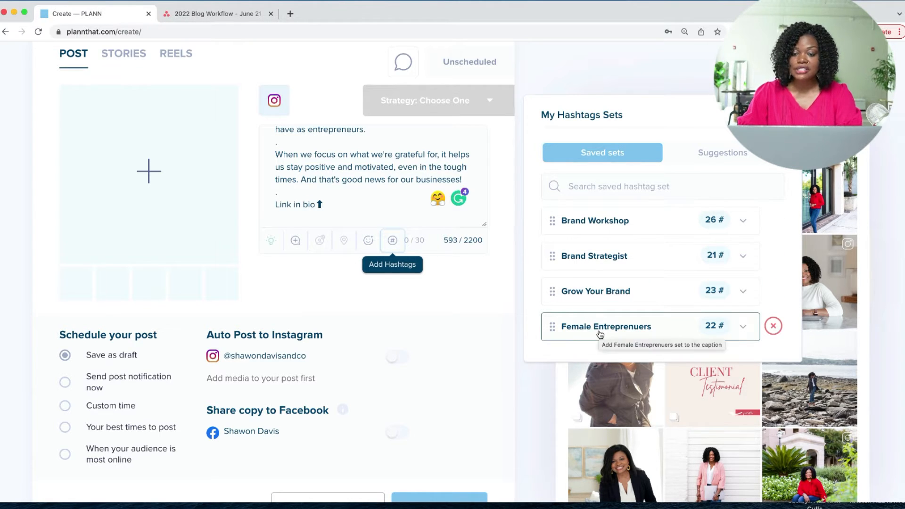
{"action": "left_click", "coordinate": [710, 160]}
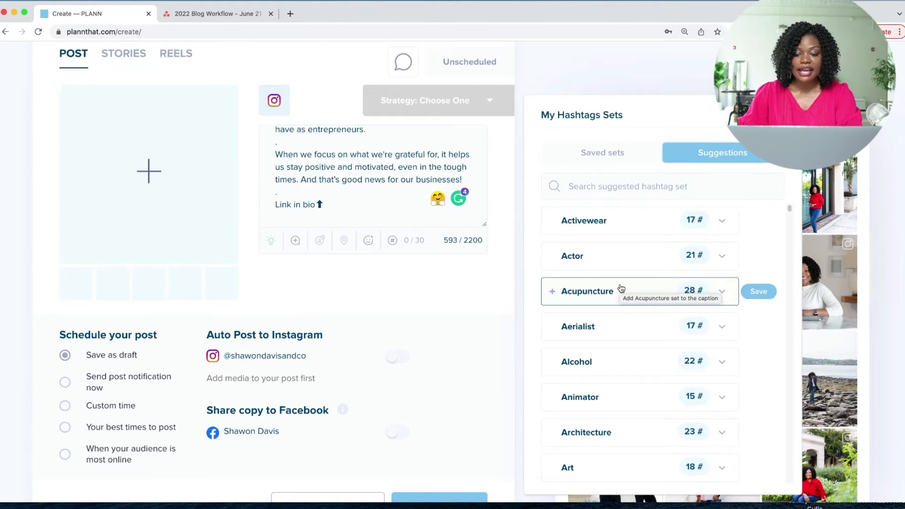
{"action": "scroll", "coordinate": [621, 289], "scroll_direction": "down", "scroll_amount": 7}
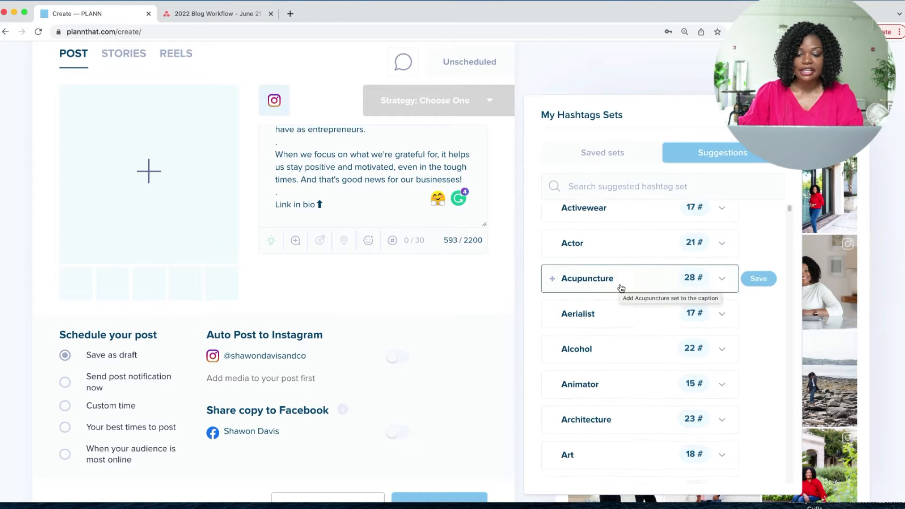
{"action": "scroll", "coordinate": [622, 289], "scroll_direction": "down", "scroll_amount": 5}
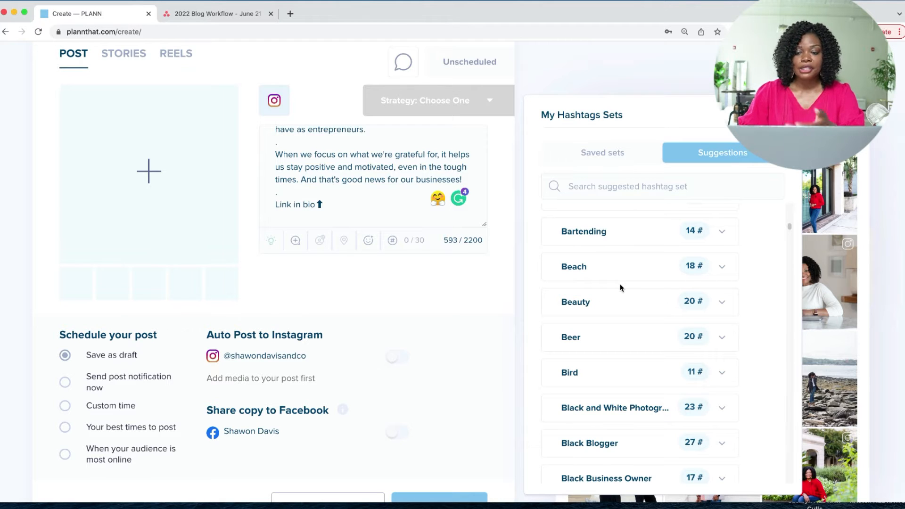
{"action": "left_click", "coordinate": [606, 156]}
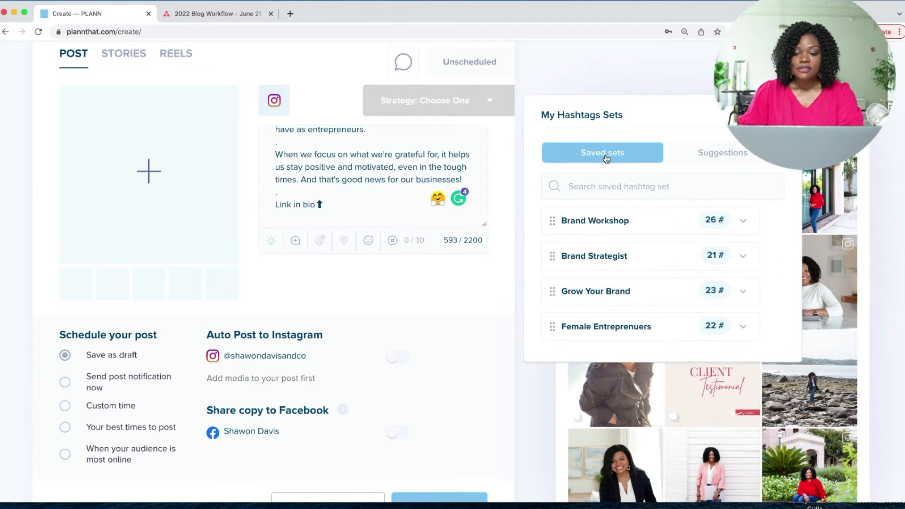
Add the saved "Female Entreprenuers" hashtag set to the end of the caption and check its placement below "Link in bio"
{"action": "mouse_move", "coordinate": [640, 328]}
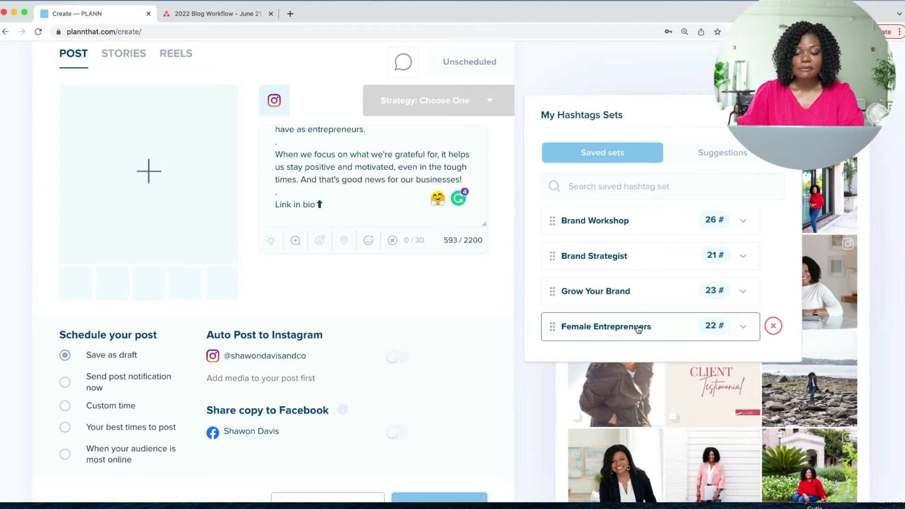
{"action": "left_click", "coordinate": [639, 329]}
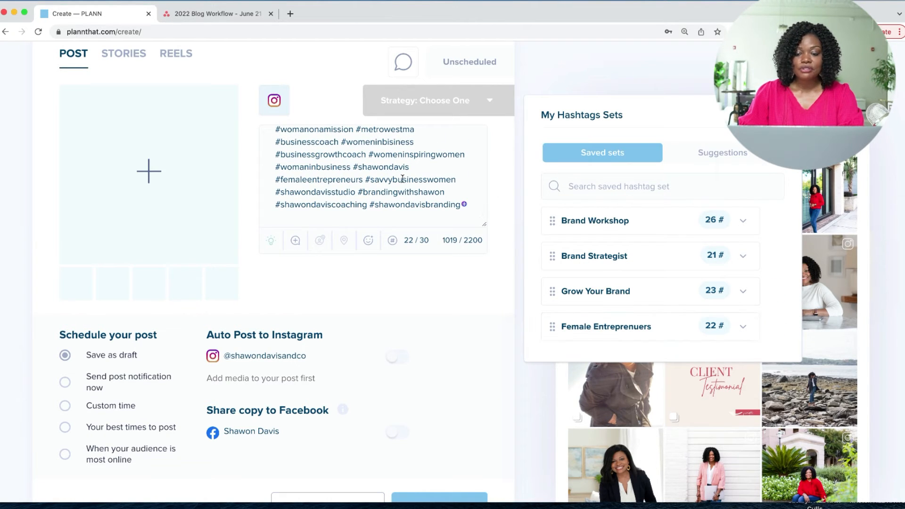
{"action": "scroll", "coordinate": [433, 178], "scroll_direction": "up", "scroll_amount": 5}
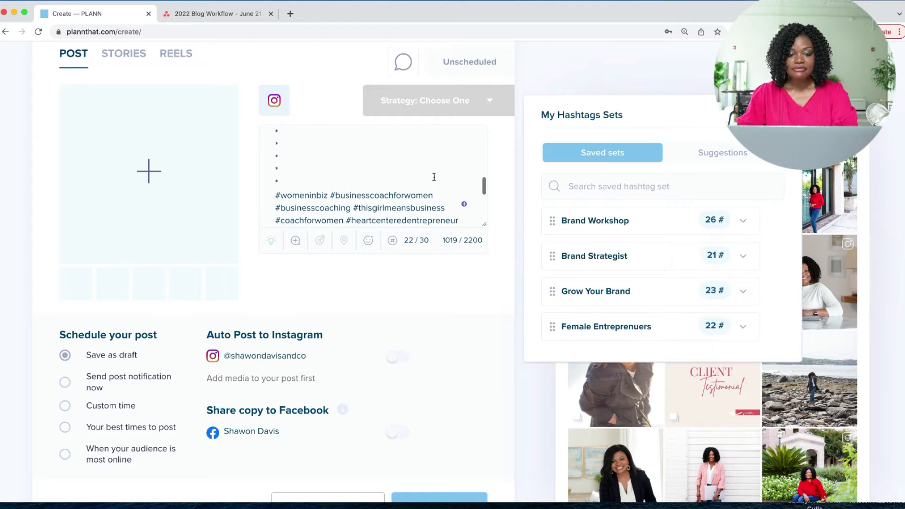
{"action": "scroll", "coordinate": [433, 177], "scroll_direction": "up", "scroll_amount": 6}
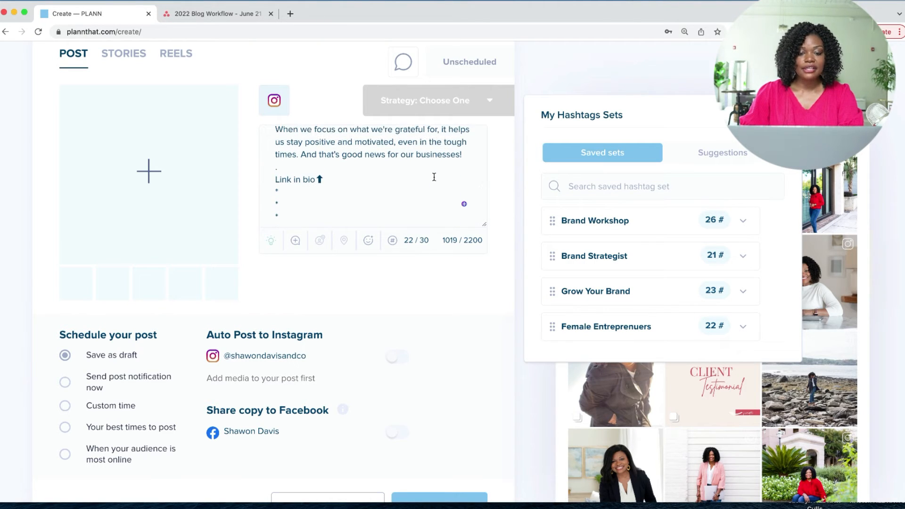
{"action": "scroll", "coordinate": [392, 188], "scroll_direction": "down", "scroll_amount": 5}
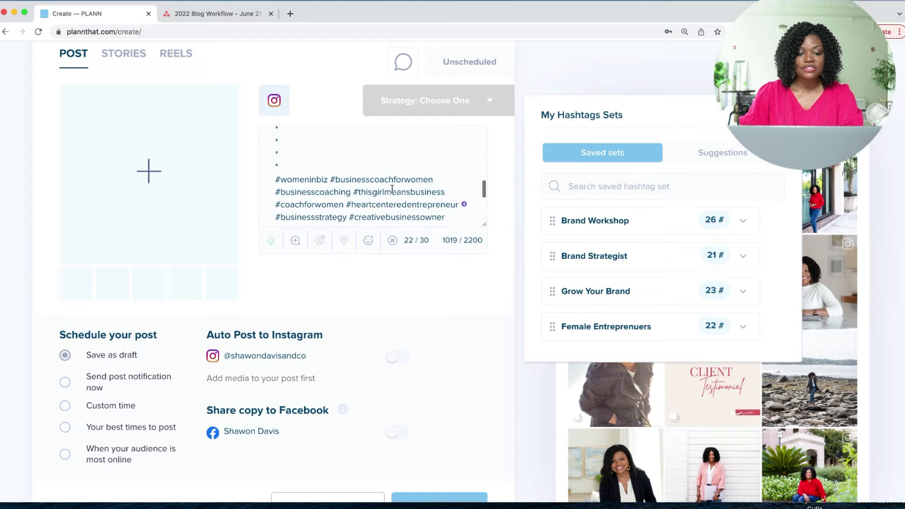
{"action": "scroll", "coordinate": [336, 186], "scroll_direction": "up", "scroll_amount": 5}
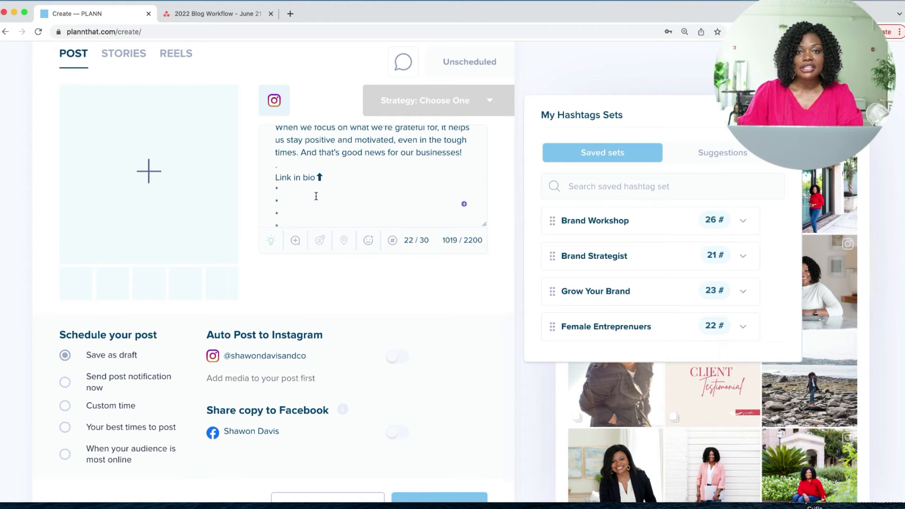
{"action": "scroll", "coordinate": [359, 194], "scroll_direction": "down", "scroll_amount": 5}
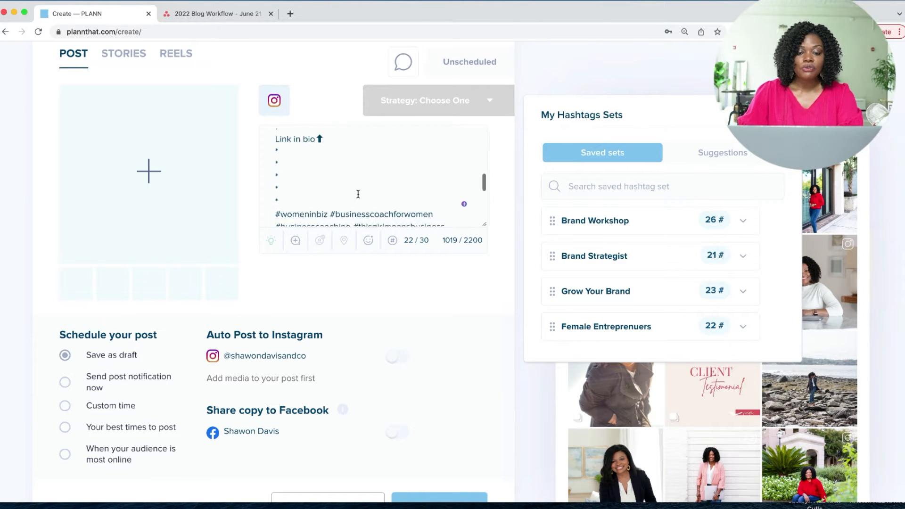
{"action": "scroll", "coordinate": [348, 167], "scroll_direction": "up", "scroll_amount": 3}
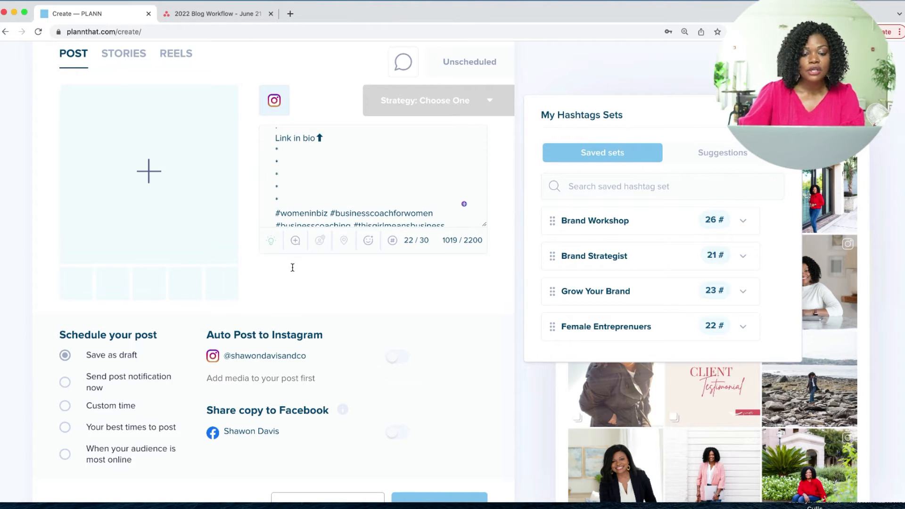
Open the optional first comment field for the post and look over the caption text
{"action": "left_click", "coordinate": [296, 242]}
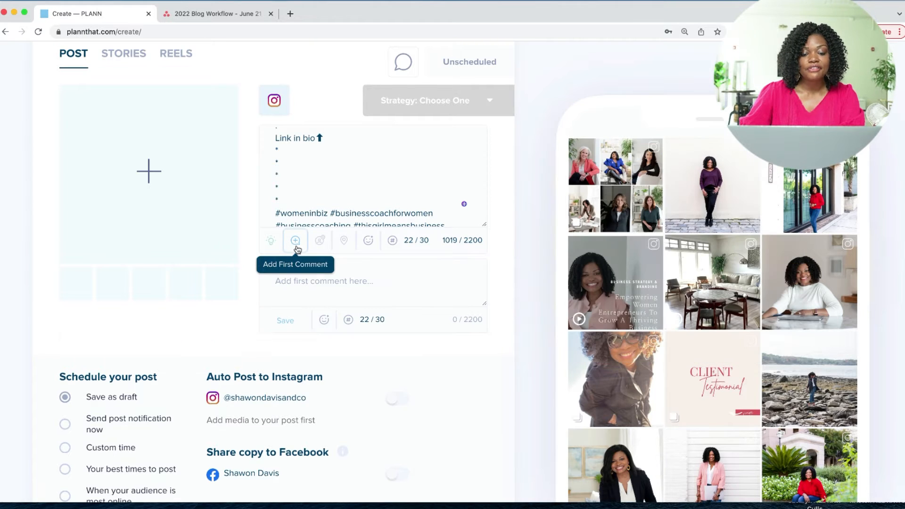
{"action": "left_click", "coordinate": [326, 280]}
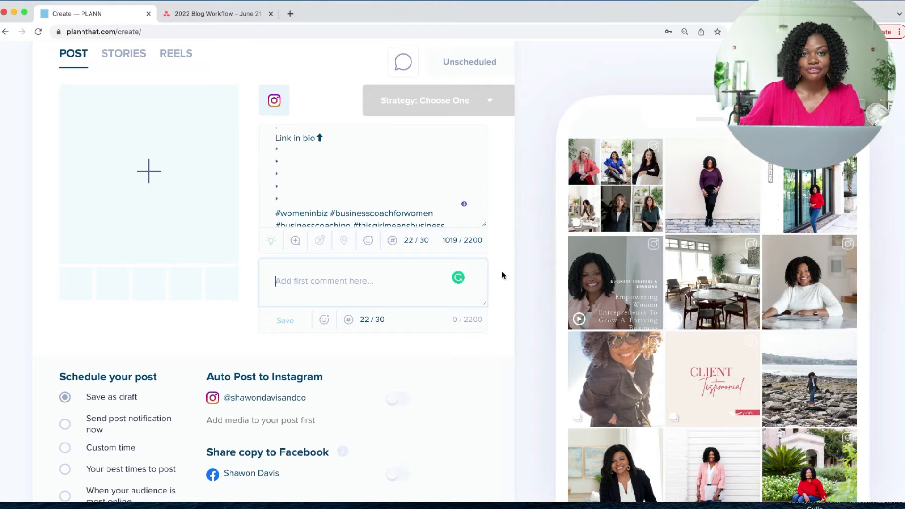
{"action": "scroll", "coordinate": [398, 203], "scroll_direction": "up", "scroll_amount": 10}
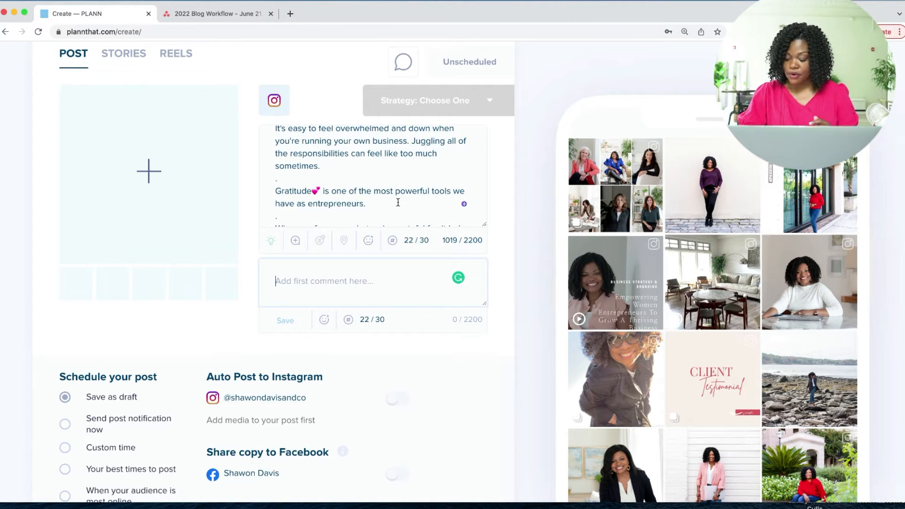
Open Dropbox as the media source for the post and show the 2021 branding photos folder as a grid
{"action": "left_click", "coordinate": [151, 171]}
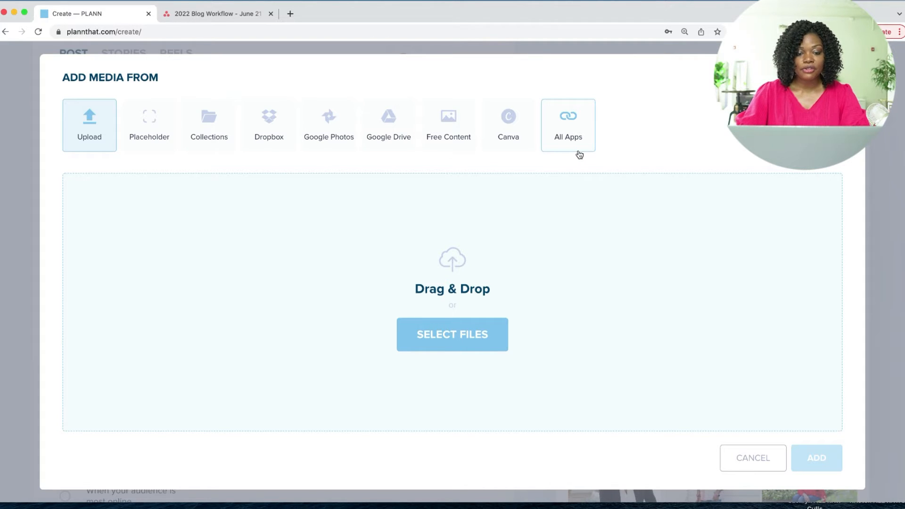
{"action": "left_click", "coordinate": [274, 138]}
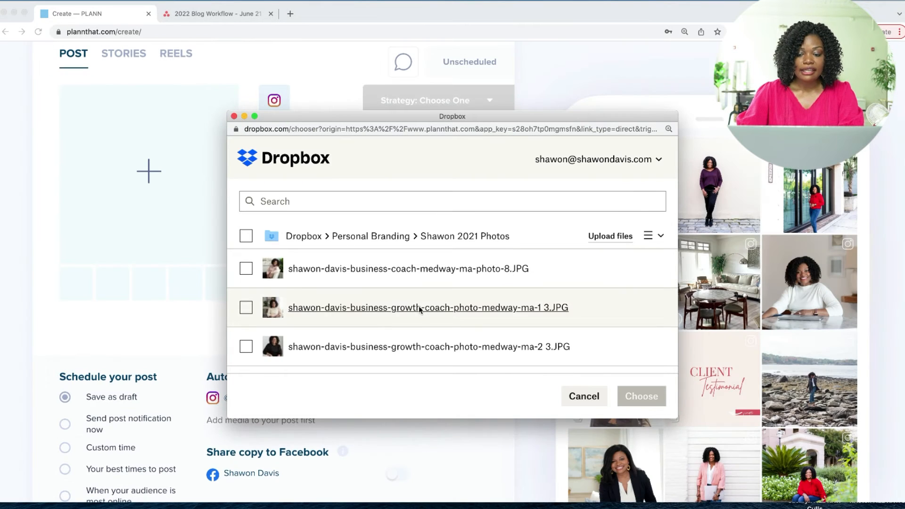
{"action": "left_click", "coordinate": [653, 236]}
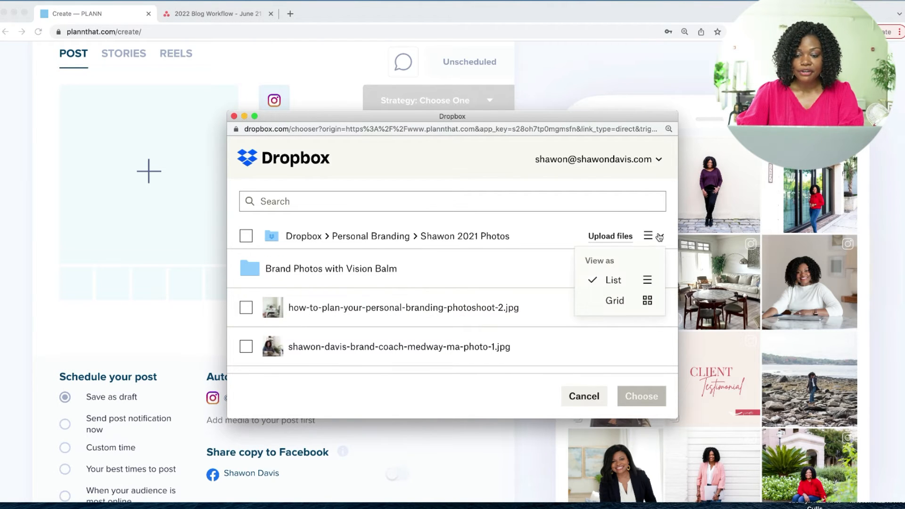
{"action": "left_click", "coordinate": [657, 302]}
Attach the landscape garden photo with one arm raised and a light blue blazer, and review it with the caption and hashtags
{"action": "scroll", "coordinate": [441, 294], "scroll_direction": "down", "scroll_amount": 3}
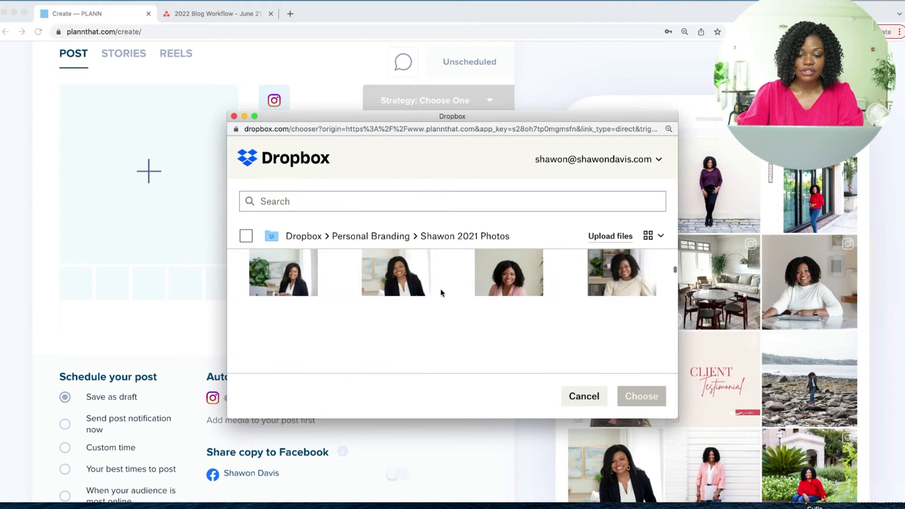
{"action": "scroll", "coordinate": [441, 290], "scroll_direction": "down", "scroll_amount": 10}
{"action": "scroll", "coordinate": [441, 291], "scroll_direction": "down", "scroll_amount": 20}
{"action": "scroll", "coordinate": [441, 290], "scroll_direction": "down", "scroll_amount": 5}
{"action": "scroll", "coordinate": [377, 289], "scroll_direction": "up", "scroll_amount": 3}
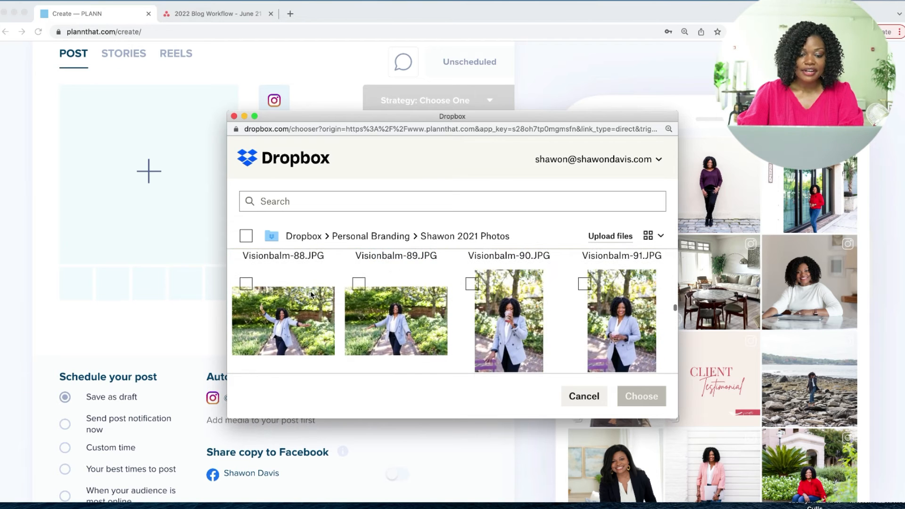
{"action": "left_click", "coordinate": [250, 304]}
{"action": "left_click", "coordinate": [640, 398]}
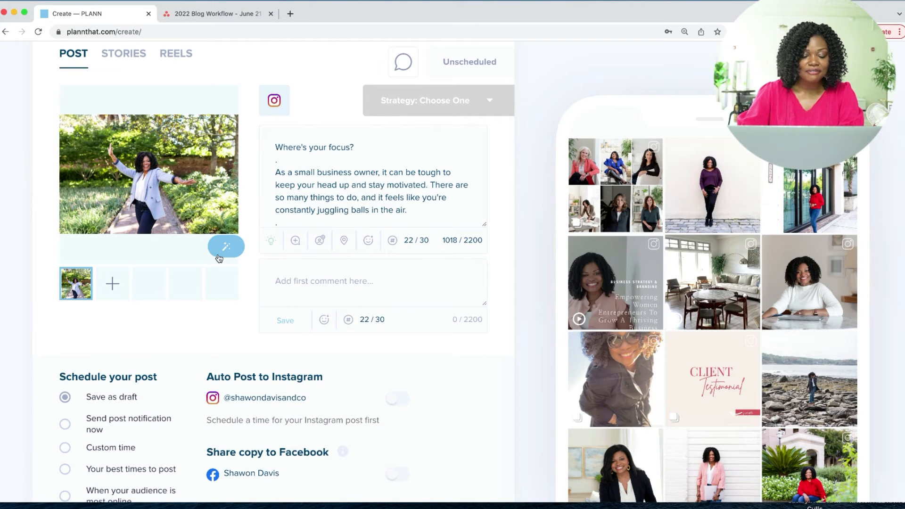
{"action": "scroll", "coordinate": [375, 180], "scroll_direction": "down", "scroll_amount": 10}
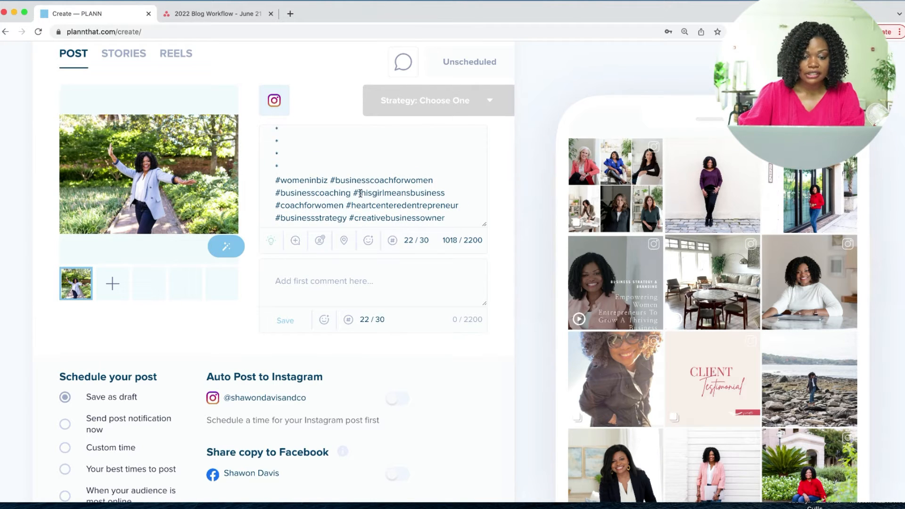
{"action": "scroll", "coordinate": [358, 190], "scroll_direction": "up", "scroll_amount": 10}
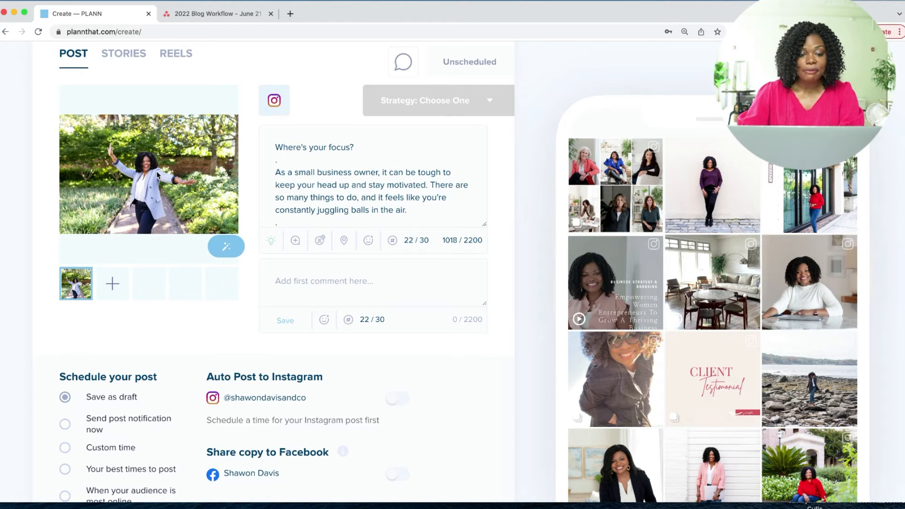
Select the "Your best times to post" scheduling option and examine its suggested dates and times
{"action": "scroll", "coordinate": [157, 174], "scroll_direction": "down", "scroll_amount": 3}
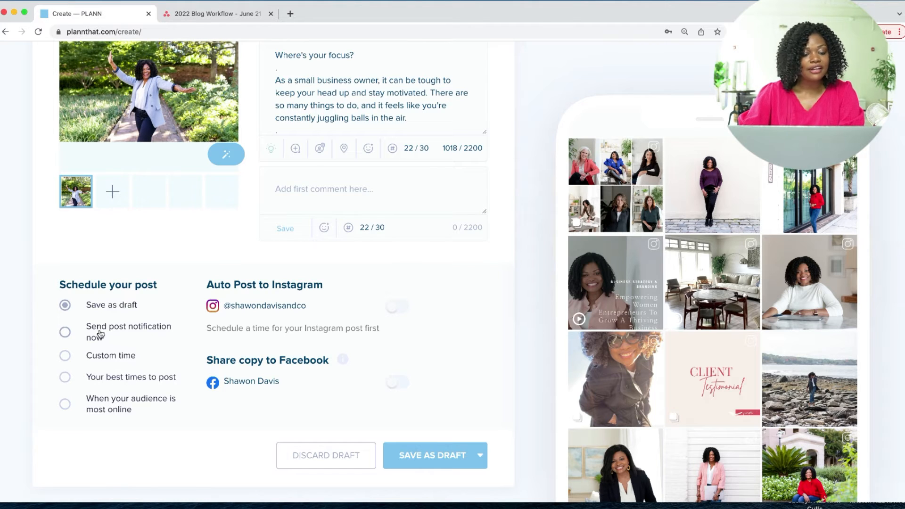
{"action": "left_click", "coordinate": [125, 377]}
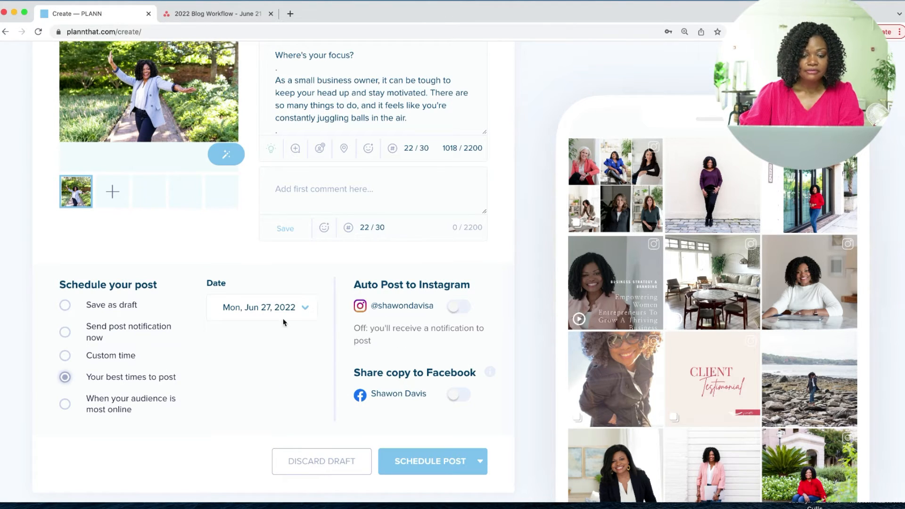
{"action": "left_click", "coordinate": [293, 312]}
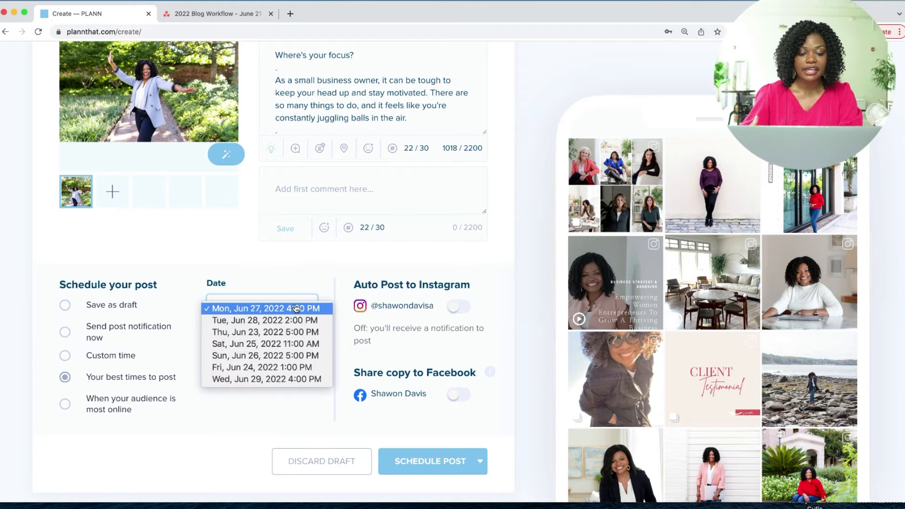
{"action": "left_click", "coordinate": [284, 400]}
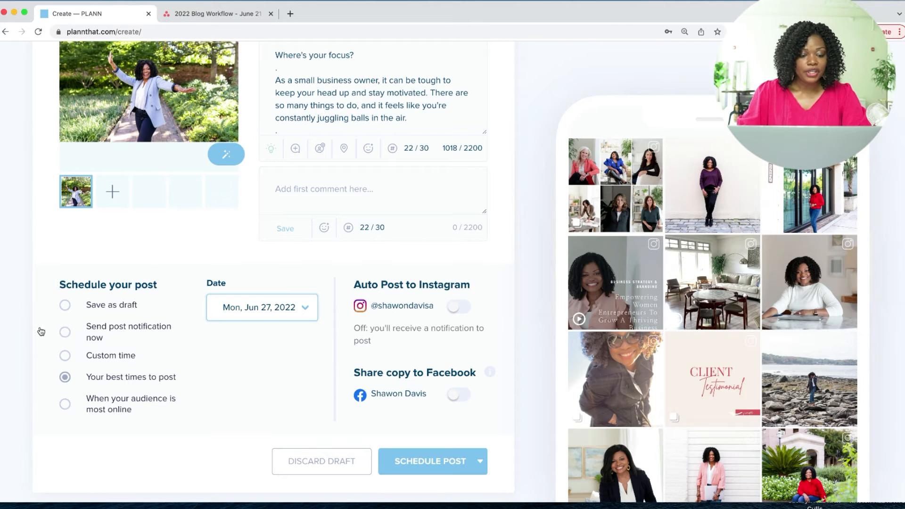
Publish the post immediately with Auto Post to Instagram turned on
{"action": "left_click", "coordinate": [66, 333]}
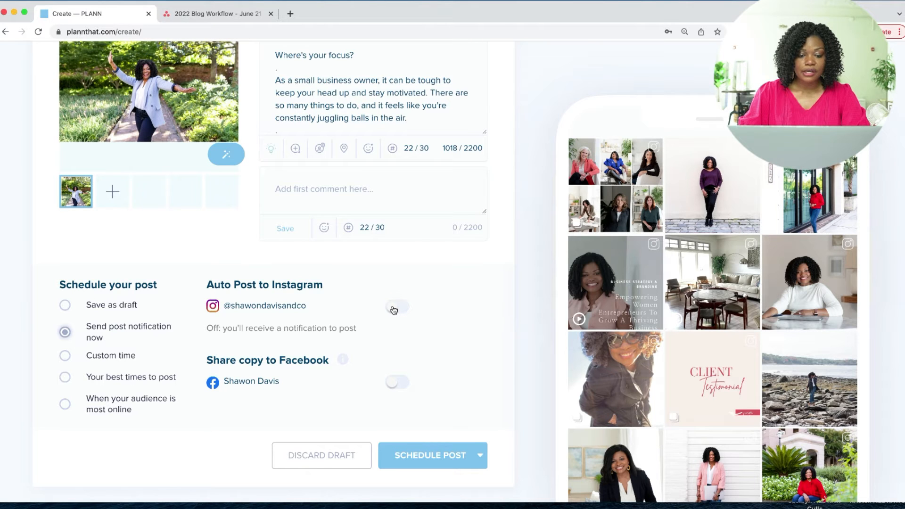
{"action": "left_click", "coordinate": [394, 308]}
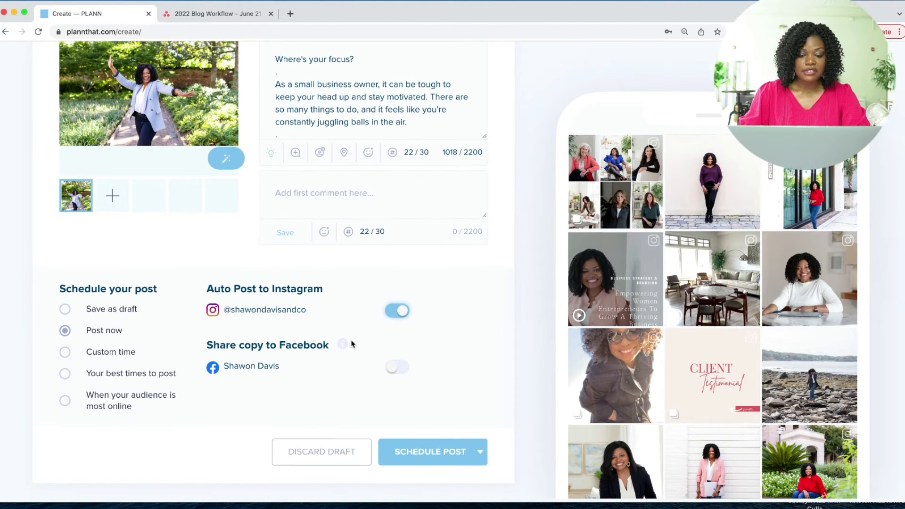
{"action": "left_click", "coordinate": [431, 458]}
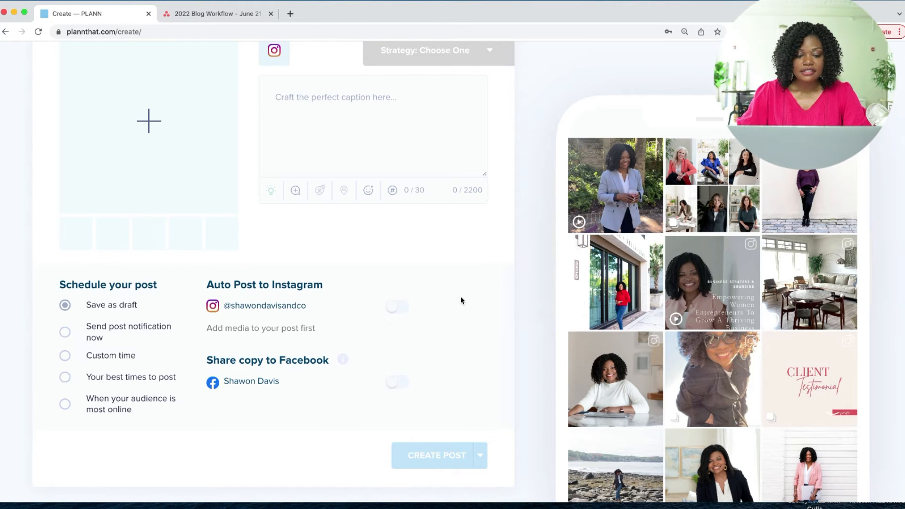
Examine the feed grid preview to see where the newly published garden photo sits among the drafts and earlier posts
{"action": "scroll", "coordinate": [460, 296], "scroll_direction": "up", "scroll_amount": 3}
{"action": "scroll", "coordinate": [460, 296], "scroll_direction": "up", "scroll_amount": 2}
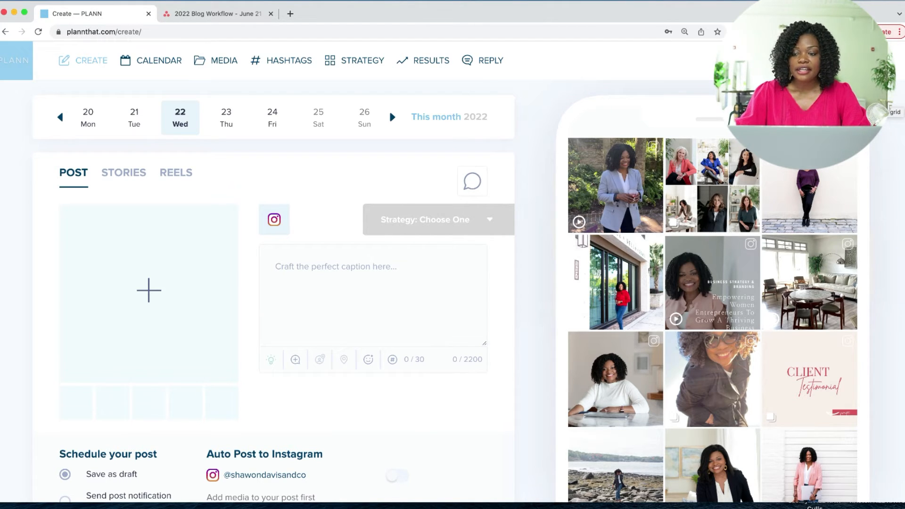
{"action": "mouse_move", "coordinate": [581, 251]}
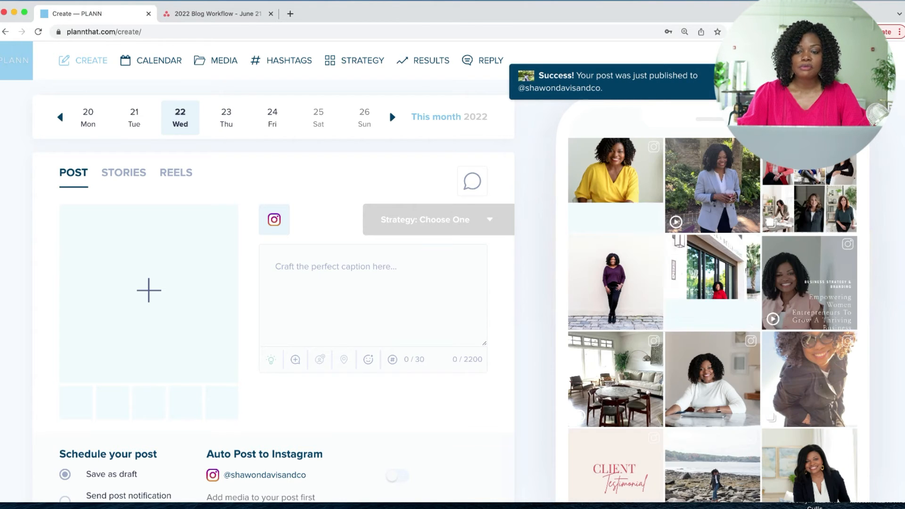
{"action": "mouse_move", "coordinate": [764, 248]}
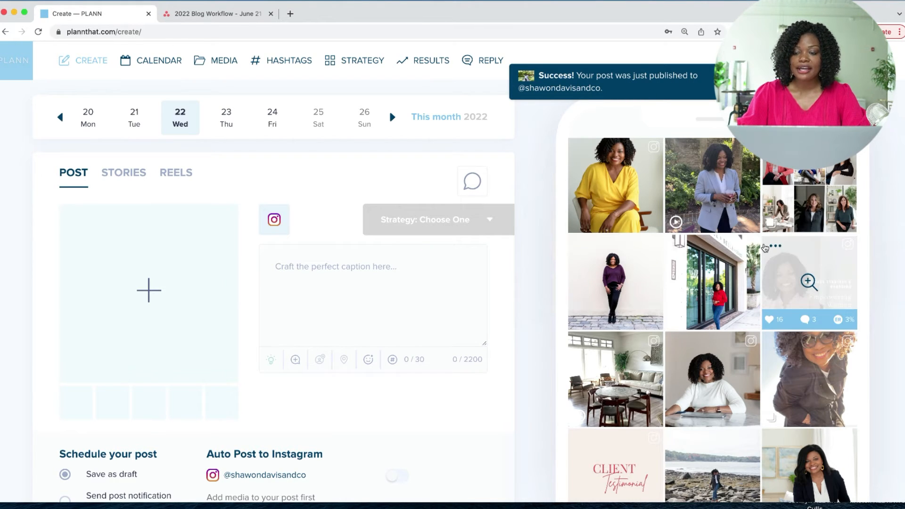
{"action": "scroll", "coordinate": [765, 248], "scroll_direction": "down", "scroll_amount": 15}
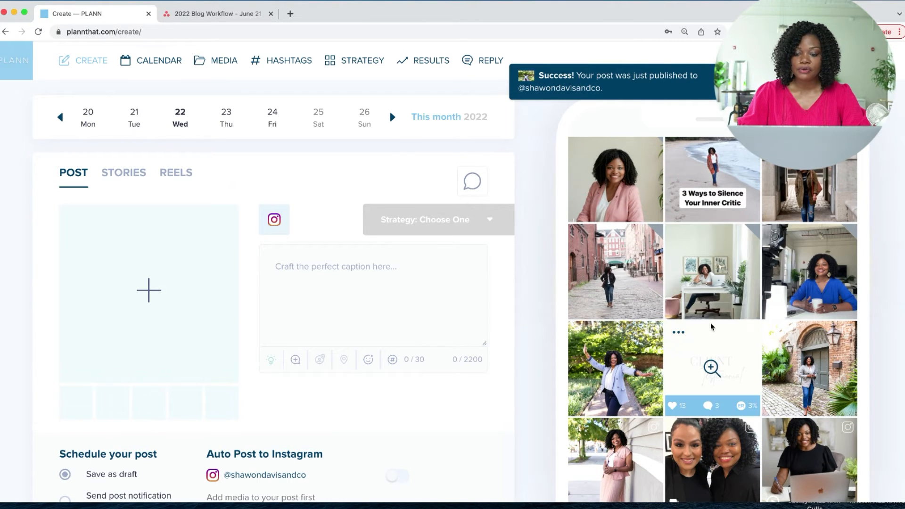
{"action": "scroll", "coordinate": [711, 323], "scroll_direction": "down", "scroll_amount": 2}
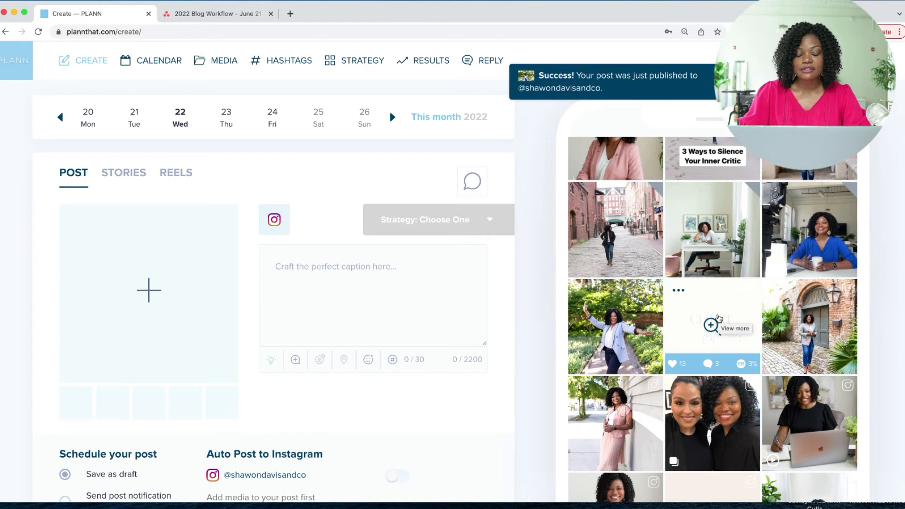
{"action": "scroll", "coordinate": [718, 318], "scroll_direction": "down", "scroll_amount": 1}
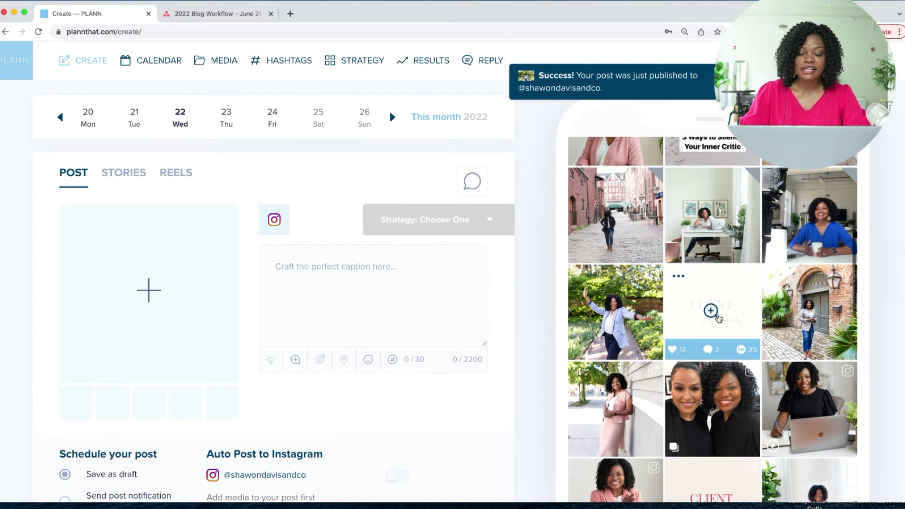
{"action": "scroll", "coordinate": [719, 319], "scroll_direction": "down", "scroll_amount": 2}
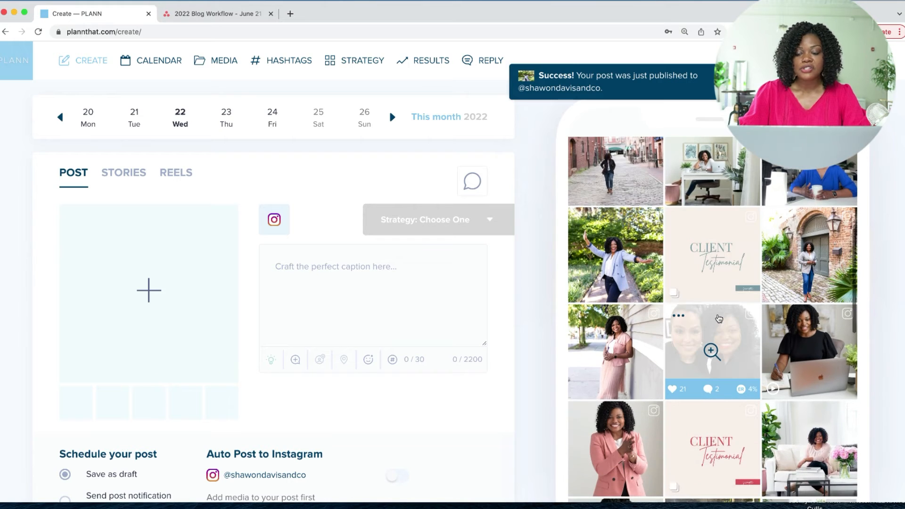
{"action": "scroll", "coordinate": [718, 318], "scroll_direction": "down", "scroll_amount": 1}
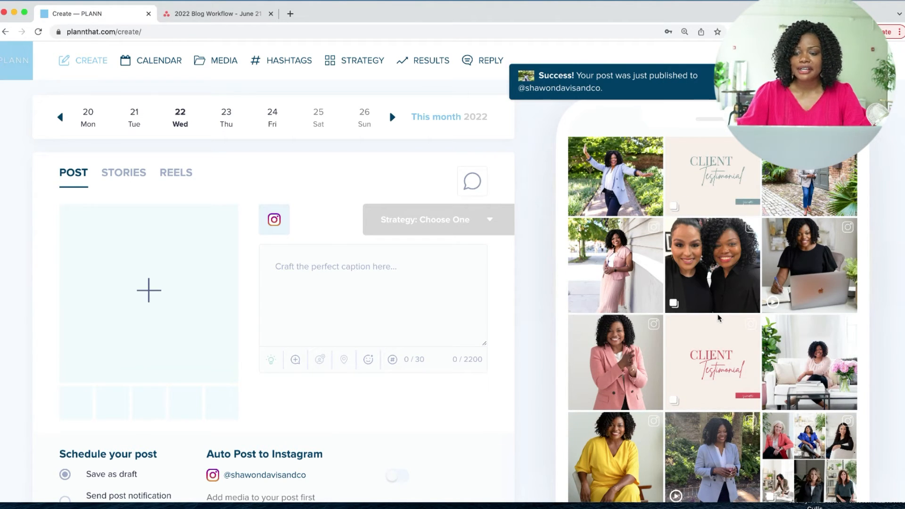
{"action": "scroll", "coordinate": [718, 318], "scroll_direction": "up", "scroll_amount": 4}
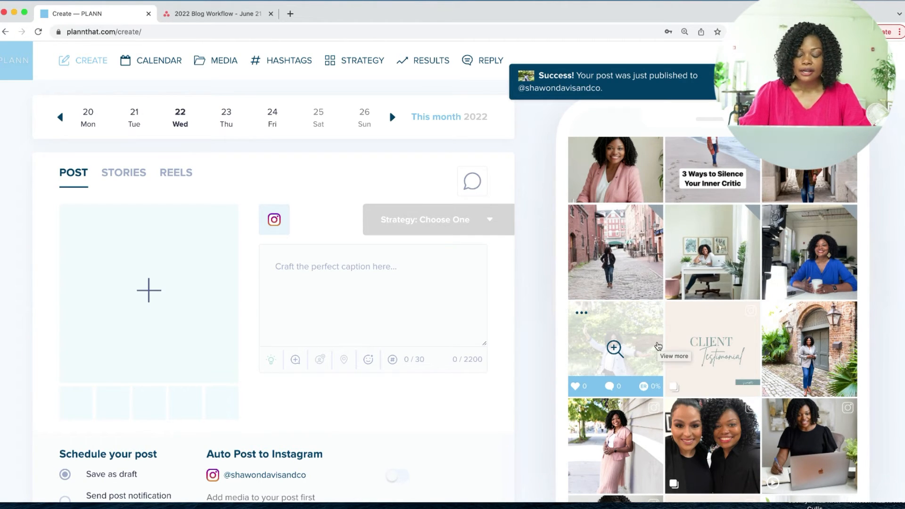
Review the published garden post's details and its available options from the Instagram feed grid, then close the details
{"action": "scroll", "coordinate": [716, 347], "scroll_direction": "up", "scroll_amount": 5}
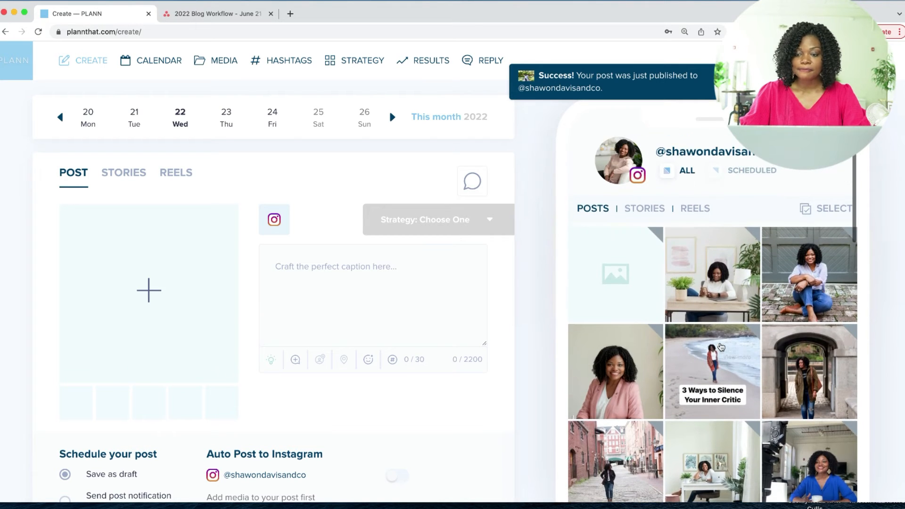
{"action": "scroll", "coordinate": [615, 370], "scroll_direction": "down", "scroll_amount": 5}
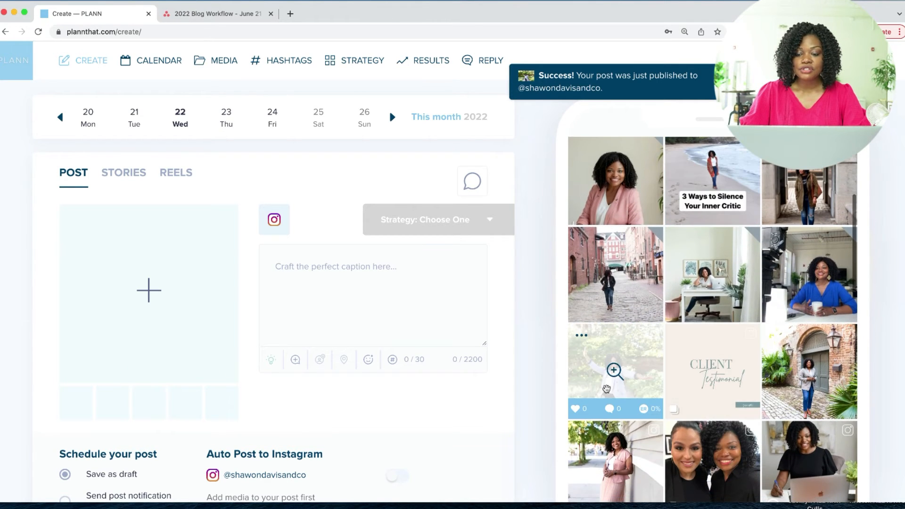
{"action": "left_click", "coordinate": [616, 364]}
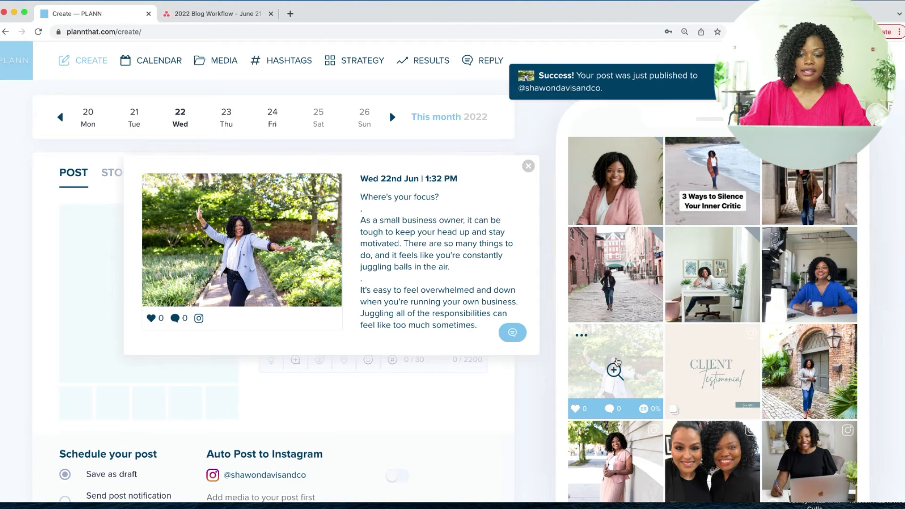
{"action": "left_click", "coordinate": [581, 337]}
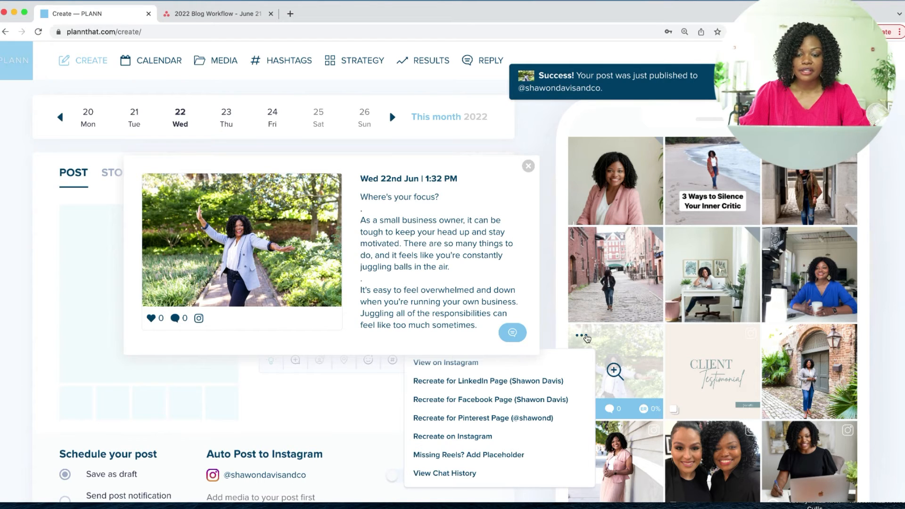
{"action": "left_click", "coordinate": [529, 166]}
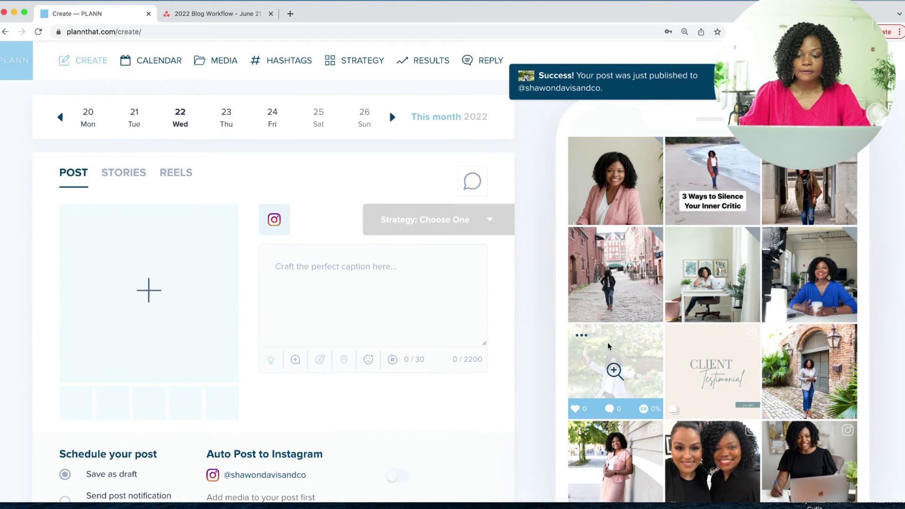
Recreate the published garden post for the Facebook page and switch the workspace to the Facebook account
{"action": "left_click", "coordinate": [582, 337]}
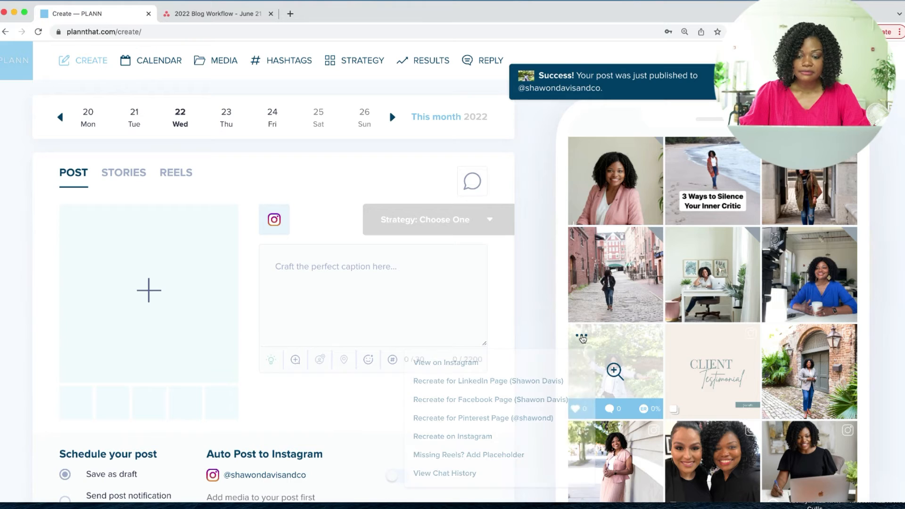
{"action": "left_click", "coordinate": [464, 401]}
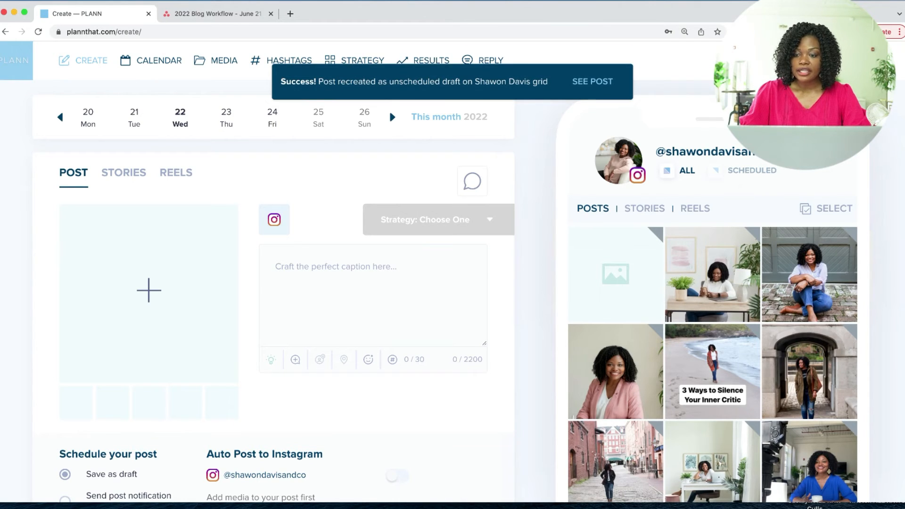
{"action": "left_click", "coordinate": [849, 60]}
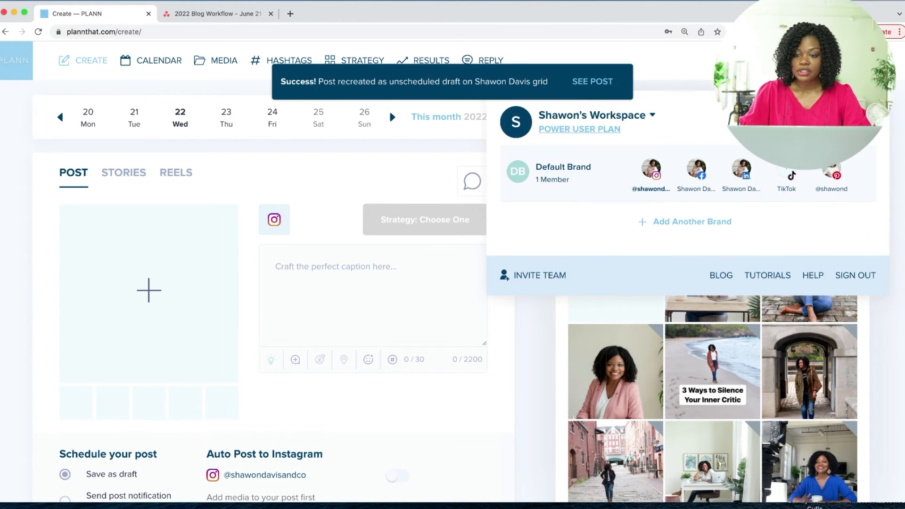
{"action": "left_click", "coordinate": [698, 171]}
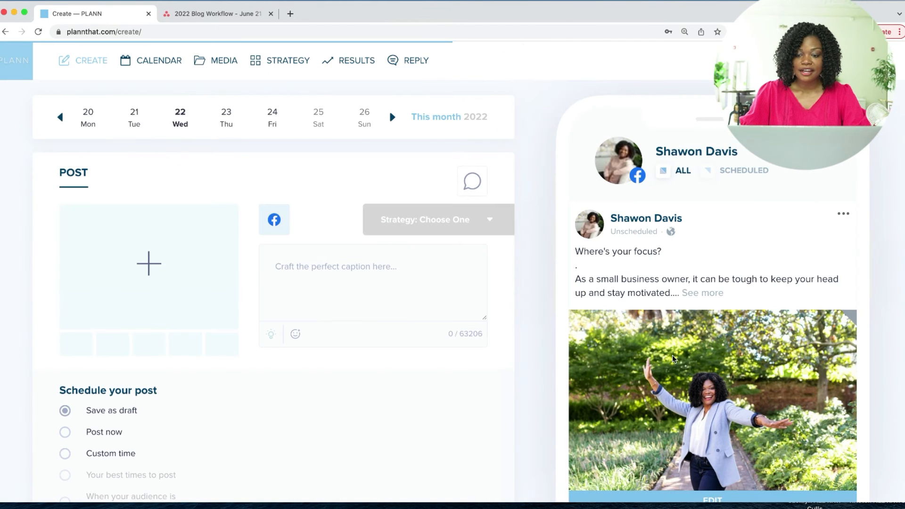
In the unscheduled Facebook draft's caption, replace the "Link in bio" line and the hashtags below it with "Read more on the blog here:"
{"action": "scroll", "coordinate": [674, 354], "scroll_direction": "down", "scroll_amount": 3}
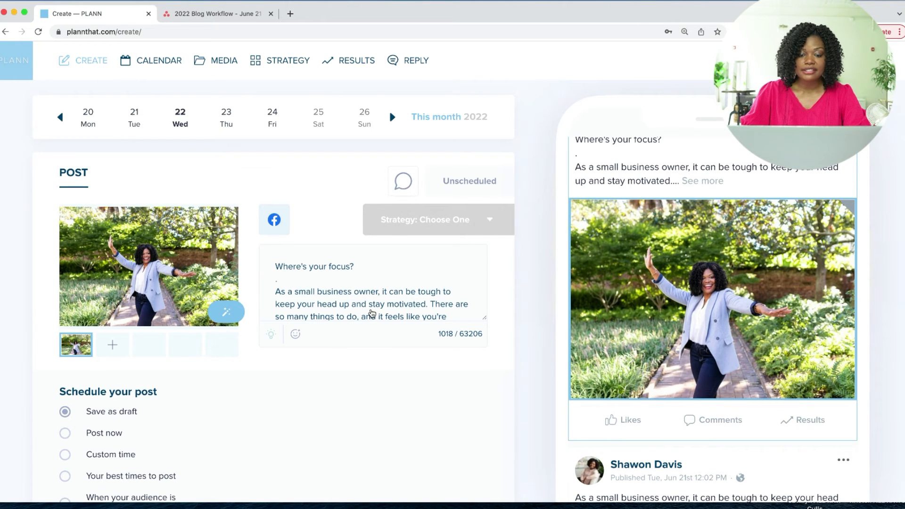
{"action": "scroll", "coordinate": [372, 307], "scroll_direction": "down", "scroll_amount": 10}
{"action": "scroll", "coordinate": [372, 303], "scroll_direction": "down", "scroll_amount": 3}
{"action": "scroll", "coordinate": [373, 303], "scroll_direction": "up", "scroll_amount": 3}
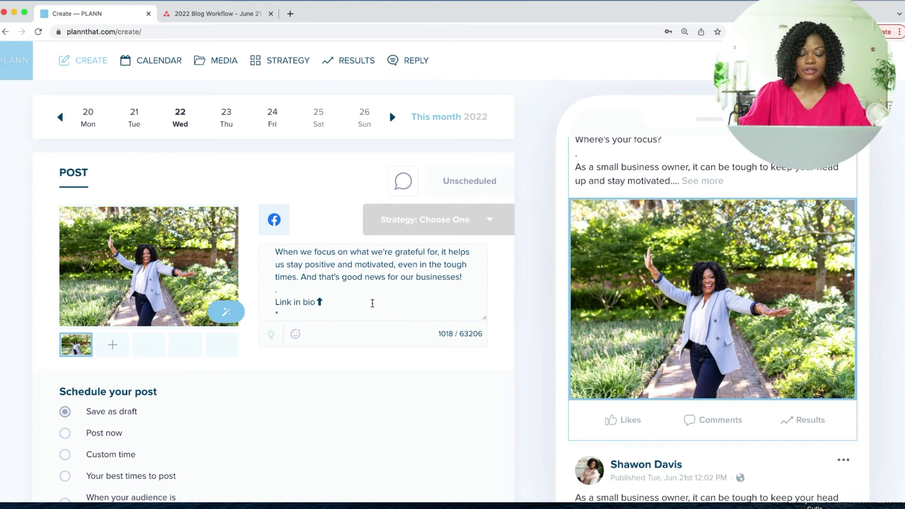
{"action": "scroll", "coordinate": [373, 303], "scroll_direction": "down", "scroll_amount": 8}
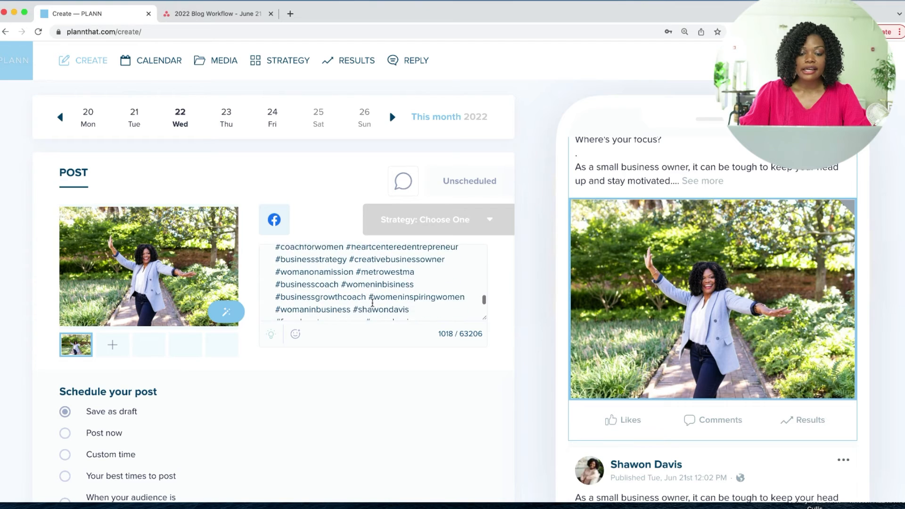
{"action": "scroll", "coordinate": [373, 303], "scroll_direction": "up", "scroll_amount": 7}
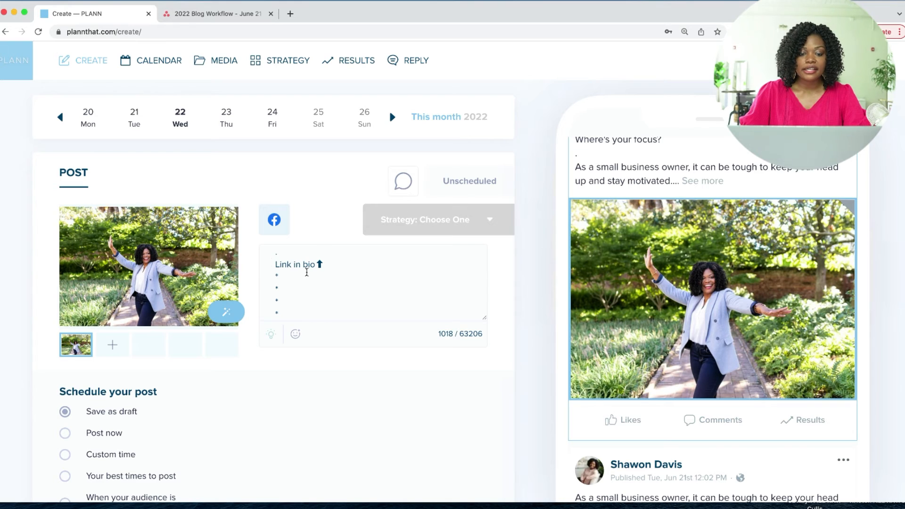
{"action": "scroll", "coordinate": [320, 267], "scroll_direction": "up", "scroll_amount": 1}
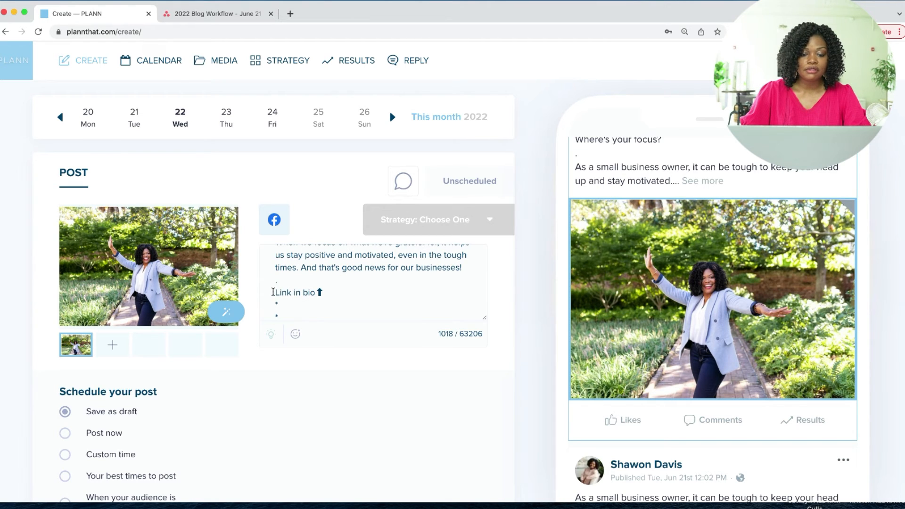
{"action": "left_click_drag", "start_coordinate": [274, 293], "coordinate": [371, 336]}
{"action": "key", "text": "BackSpace"}
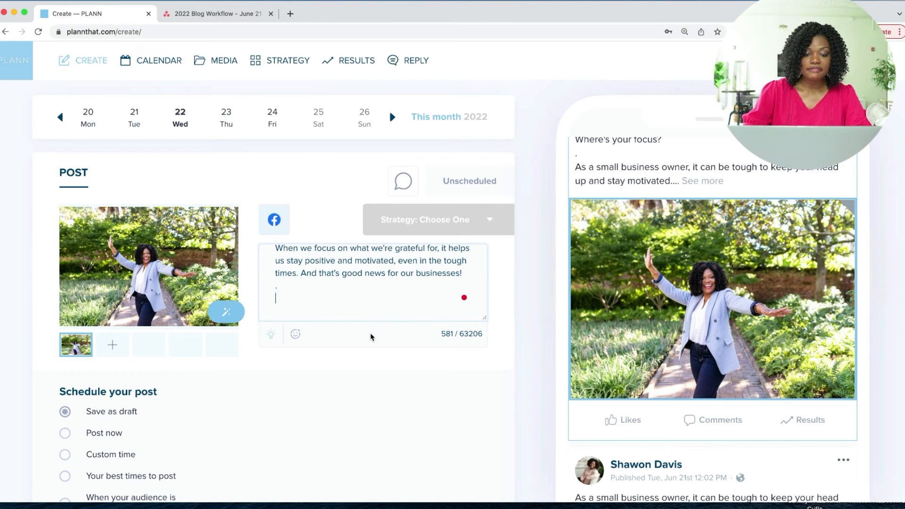
{"action": "type", "text": "Read m"}
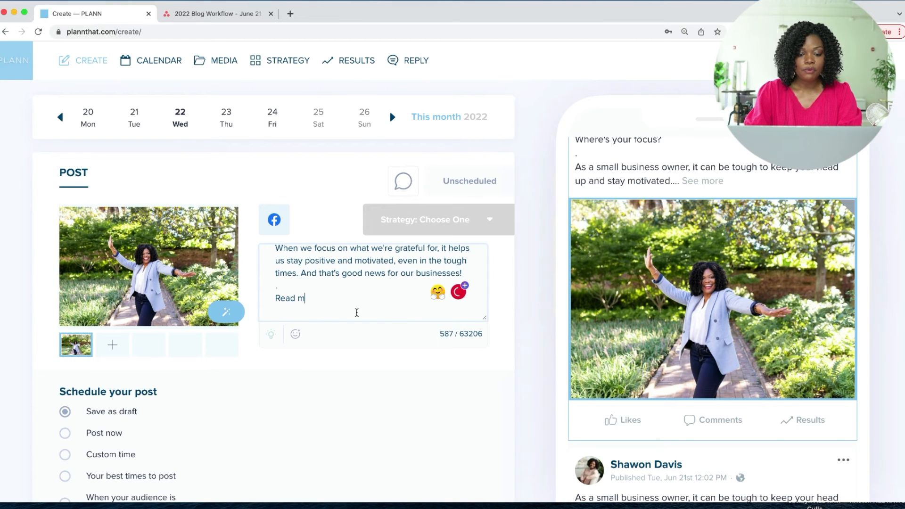
{"action": "type", "text": "ore on the blog here:"}
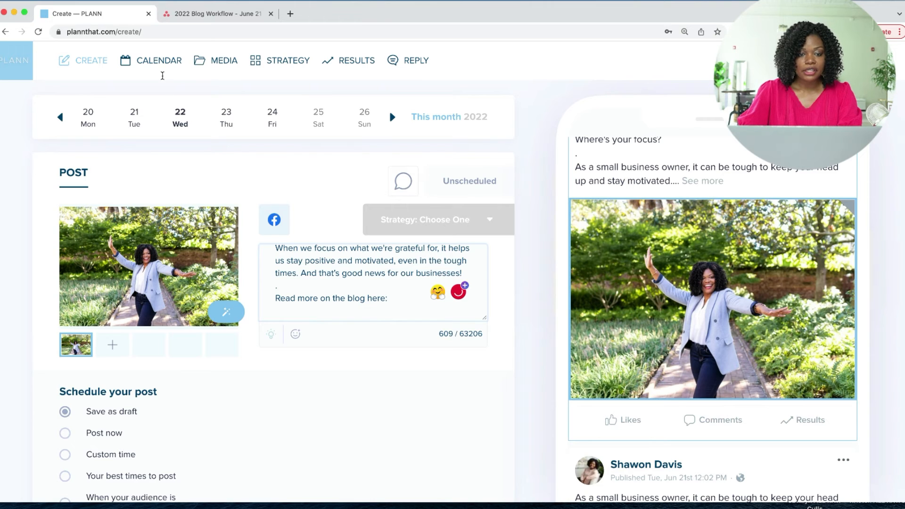
Switch to Asana and look for the blog link in the "June 21 - Gratitude" task's description
{"action": "left_click", "coordinate": [194, 15]}
{"action": "scroll", "coordinate": [706, 245], "scroll_direction": "up", "scroll_amount": 5}
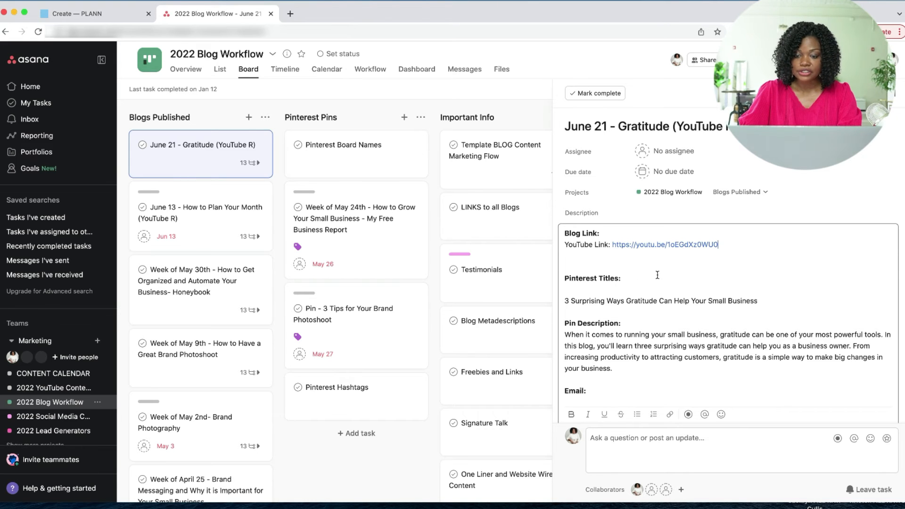
{"action": "scroll", "coordinate": [673, 326], "scroll_direction": "down", "scroll_amount": 5}
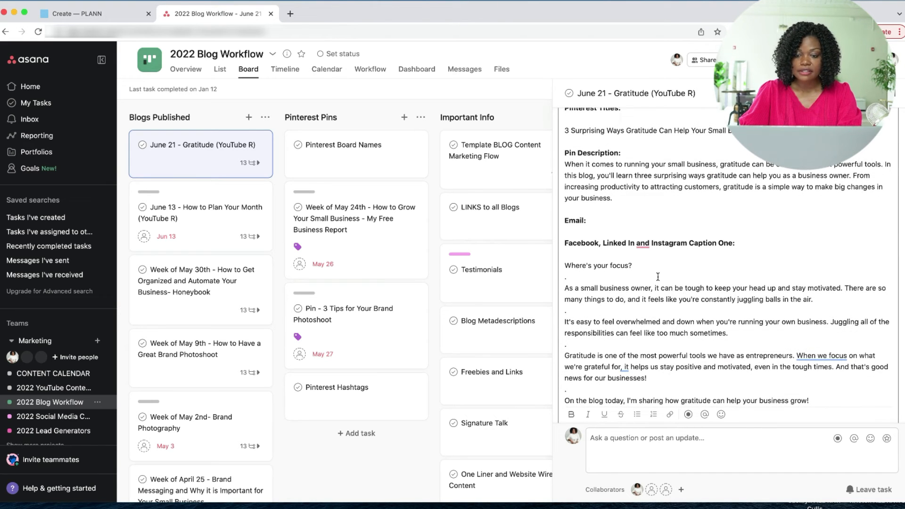
{"action": "scroll", "coordinate": [657, 277], "scroll_direction": "up", "scroll_amount": 10}
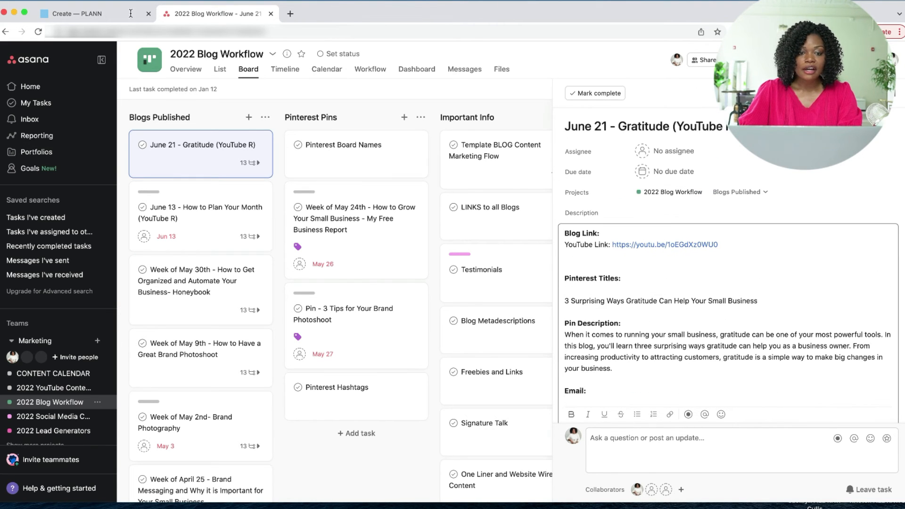
Open the "3 Unexpected Ways Gratitude Can Help Your Business" post on the business website's blog in a new browser tab and copy its web address
{"action": "left_click", "coordinate": [290, 14]}
{"action": "type", "text": "shawon"}
{"action": "key", "text": "Return"}
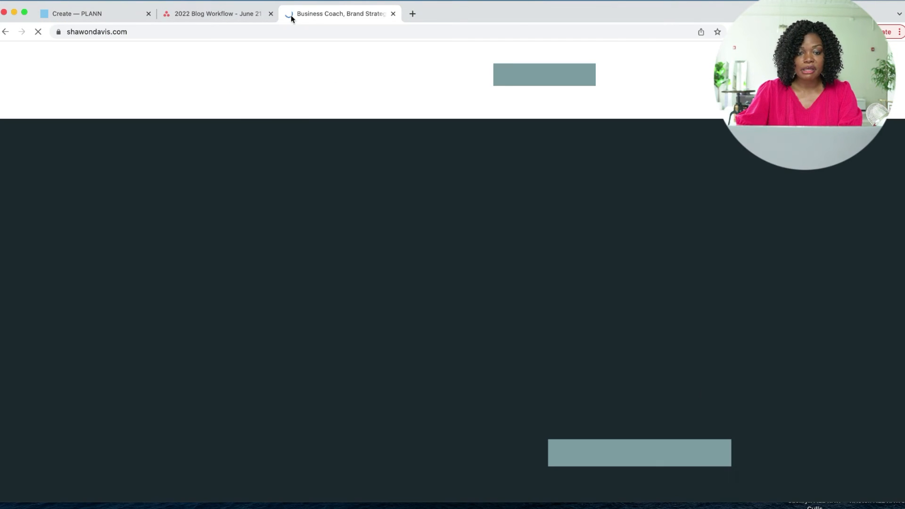
{"action": "left_click", "coordinate": [464, 74]}
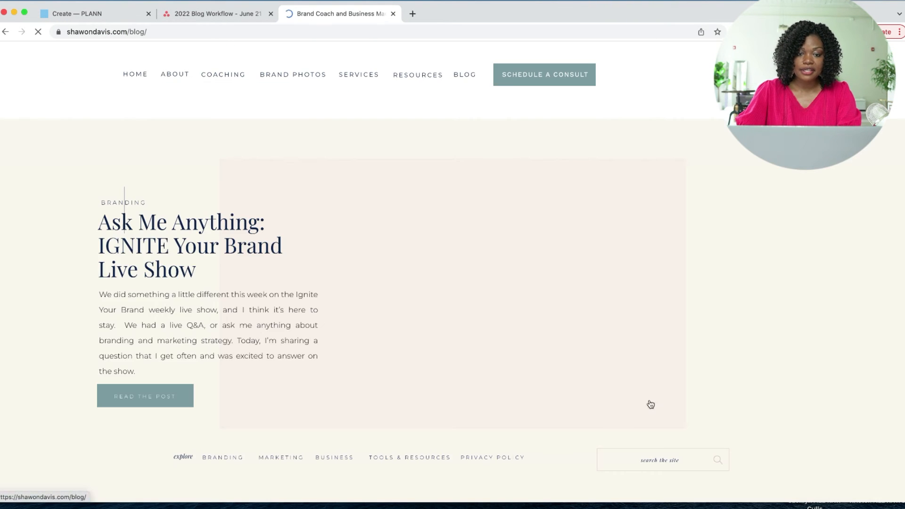
{"action": "scroll", "coordinate": [651, 403], "scroll_direction": "down", "scroll_amount": 12}
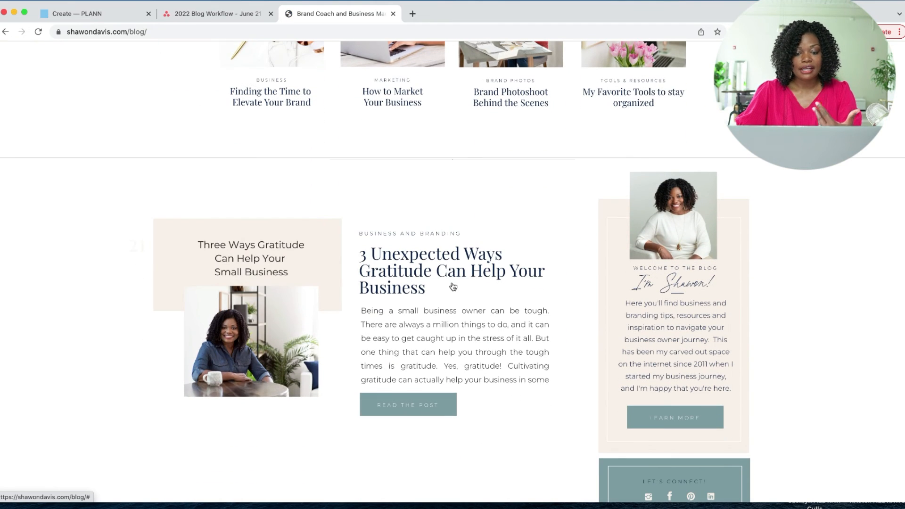
{"action": "left_click", "coordinate": [453, 286]}
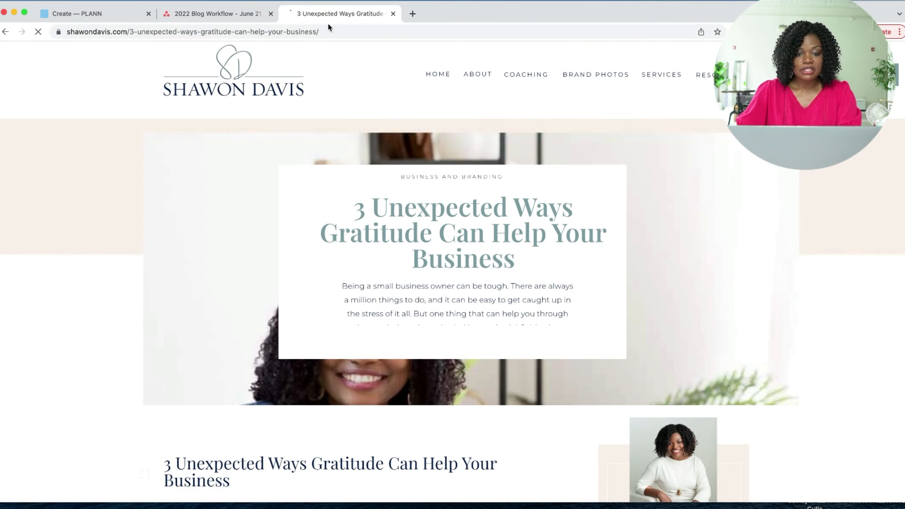
{"action": "left_click", "coordinate": [331, 34]}
{"action": "key", "text": "ctrl+c"}
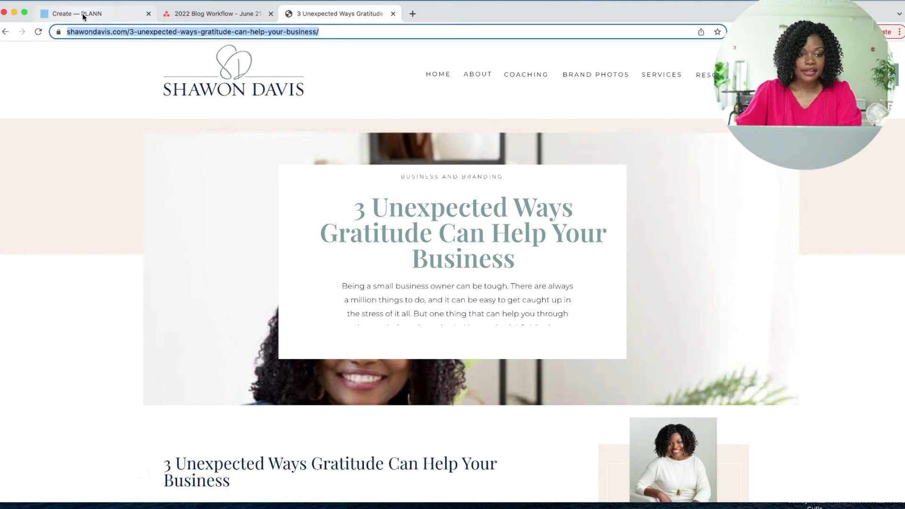
Switch back to Plann, paste the blog post's address after "Read more on the blog here:" in the Facebook caption, and review the draft
{"action": "left_click", "coordinate": [85, 17]}
{"action": "left_click", "coordinate": [406, 299]}
{"action": "key", "text": "ctrl+v"}
{"action": "scroll", "coordinate": [406, 295], "scroll_direction": "up", "scroll_amount": 10}
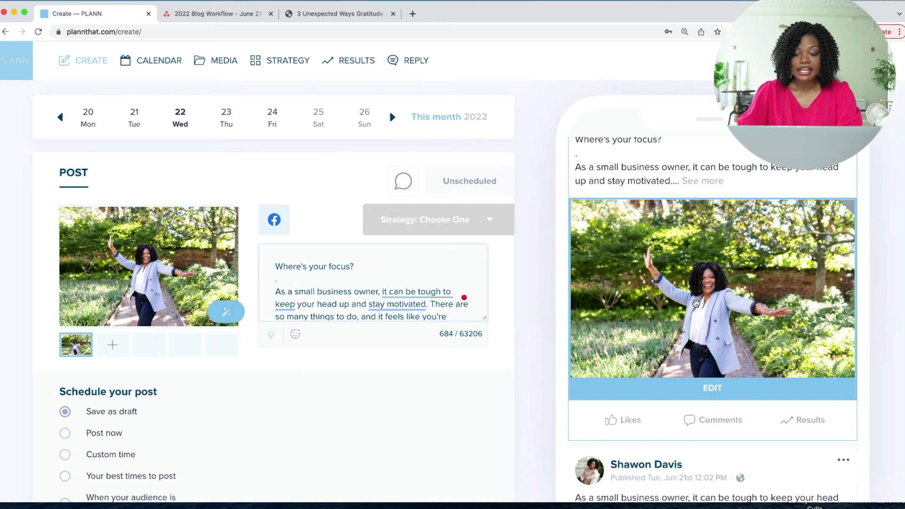
{"action": "scroll", "coordinate": [353, 295], "scroll_direction": "down", "scroll_amount": 5}
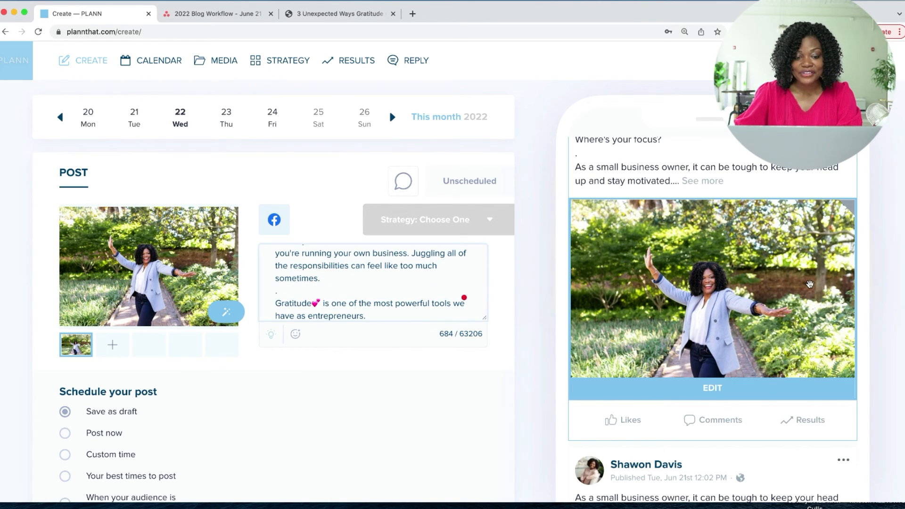
{"action": "scroll", "coordinate": [174, 296], "scroll_direction": "down", "scroll_amount": 2}
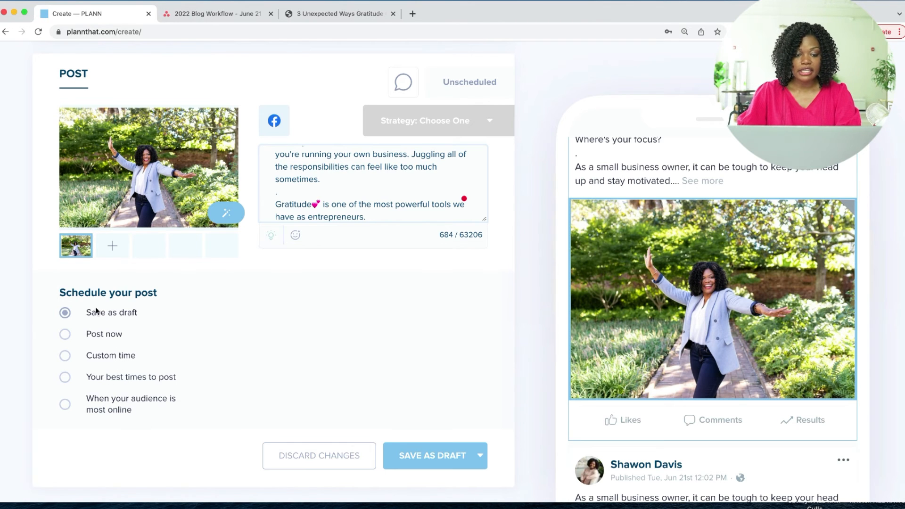
{"action": "scroll", "coordinate": [217, 344], "scroll_direction": "up", "scroll_amount": 3}
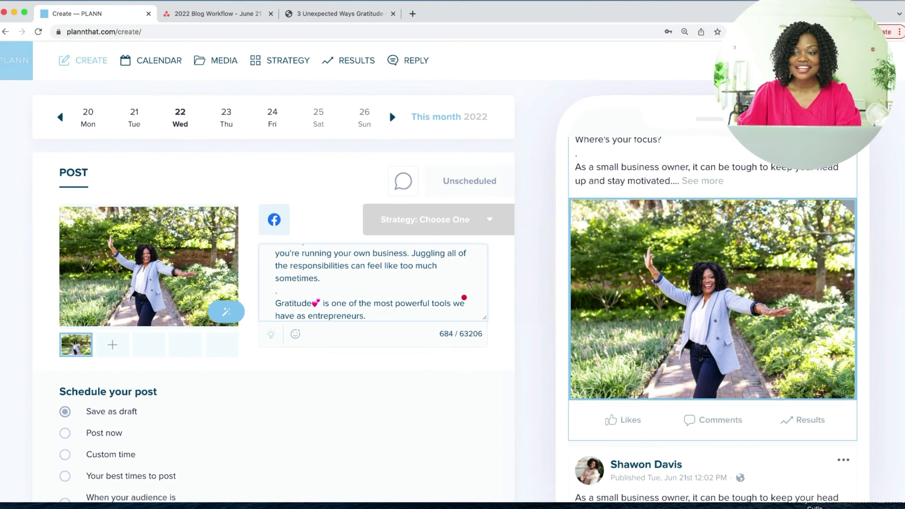
{"action": "left_click", "coordinate": [844, 61]}
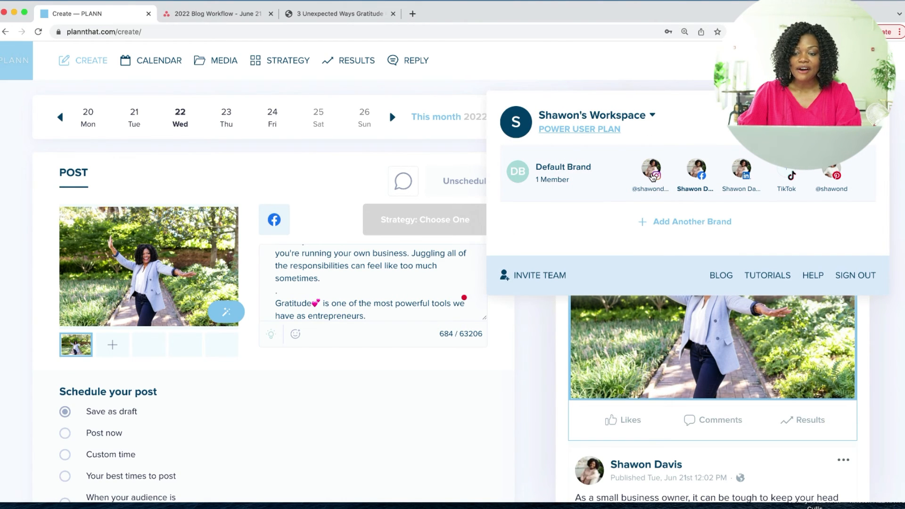
{"action": "left_click", "coordinate": [652, 177]}
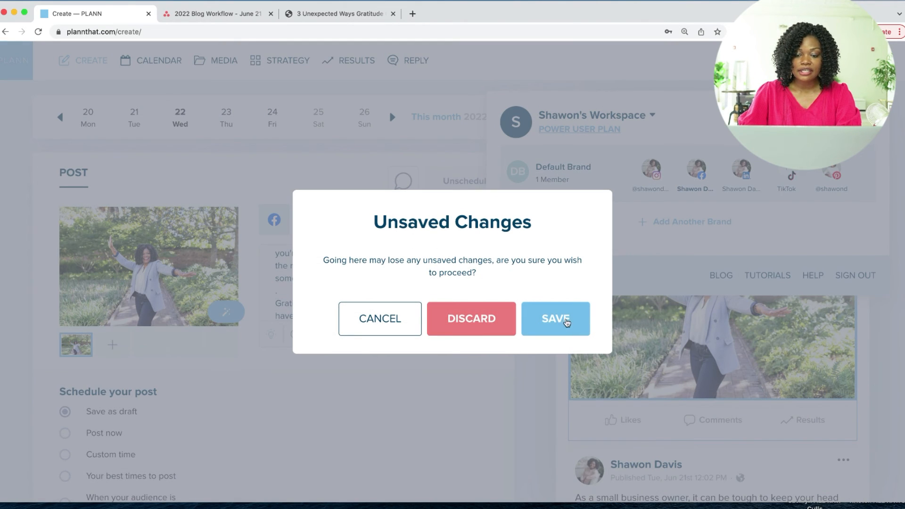
{"action": "left_click", "coordinate": [388, 324]}
Save the edited Facebook post as a draft and switch the workspace back to the Instagram account
{"action": "scroll", "coordinate": [162, 427], "scroll_direction": "down", "scroll_amount": 2}
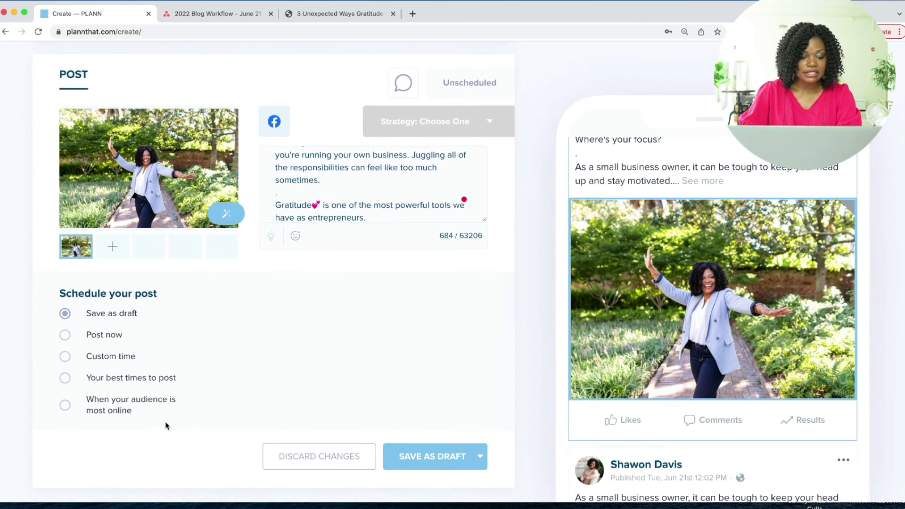
{"action": "left_click", "coordinate": [429, 457]}
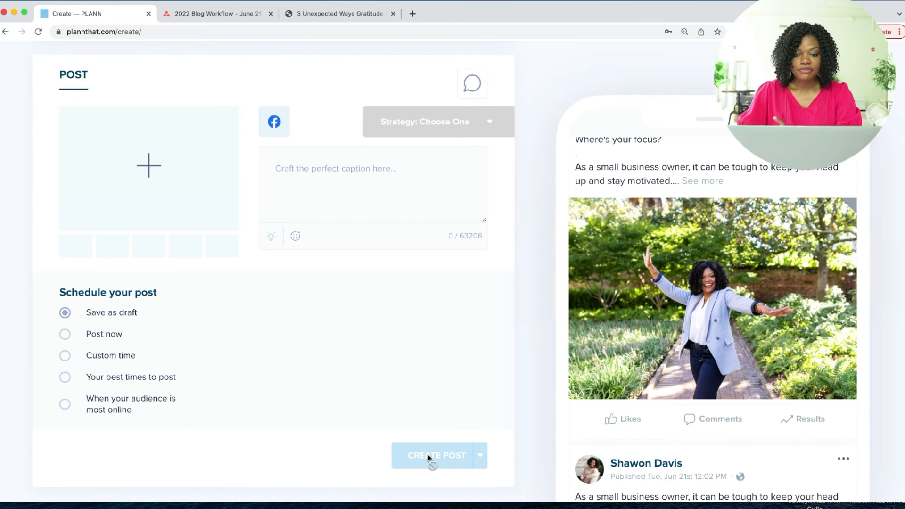
{"action": "scroll", "coordinate": [353, 295], "scroll_direction": "up", "scroll_amount": 3}
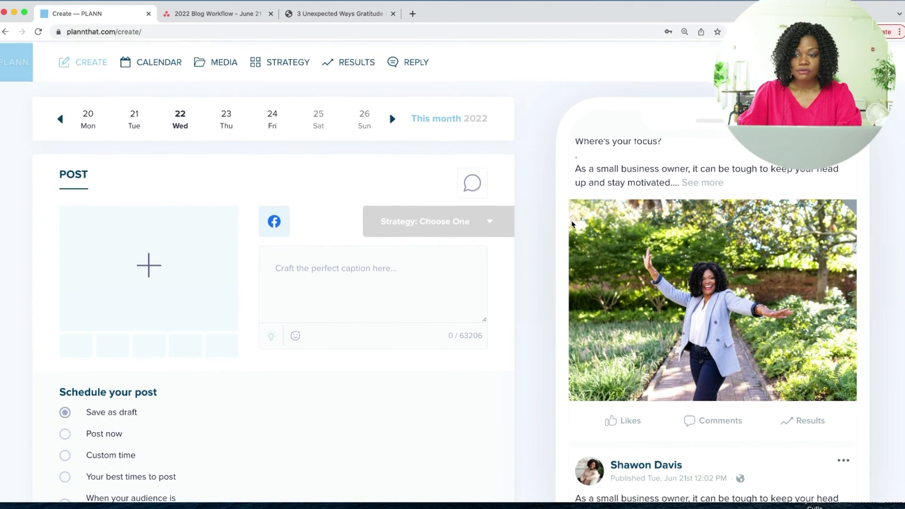
{"action": "left_click", "coordinate": [849, 60]}
{"action": "left_click", "coordinate": [653, 177]}
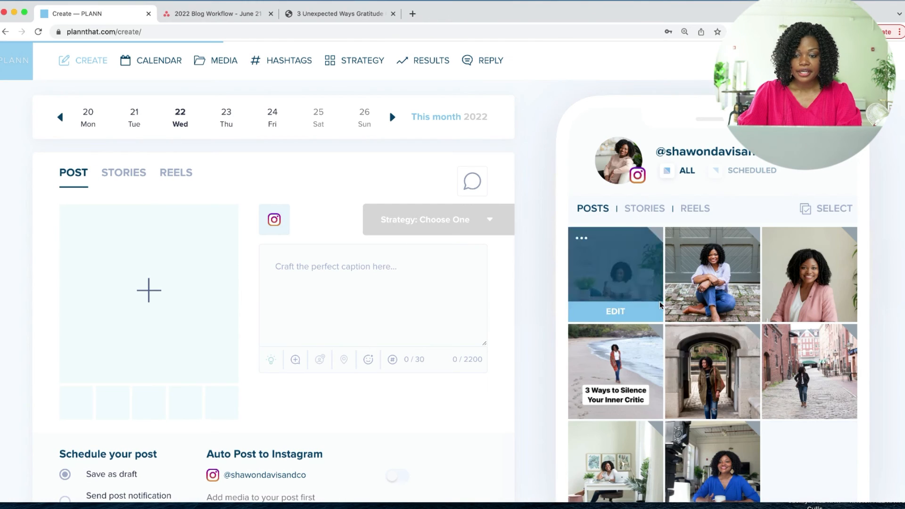
Recreate the published garden photo post with raised arms as a new Instagram draft from the feed grid
{"action": "scroll", "coordinate": [660, 382], "scroll_direction": "down", "scroll_amount": 3}
{"action": "scroll", "coordinate": [661, 383], "scroll_direction": "down", "scroll_amount": 2}
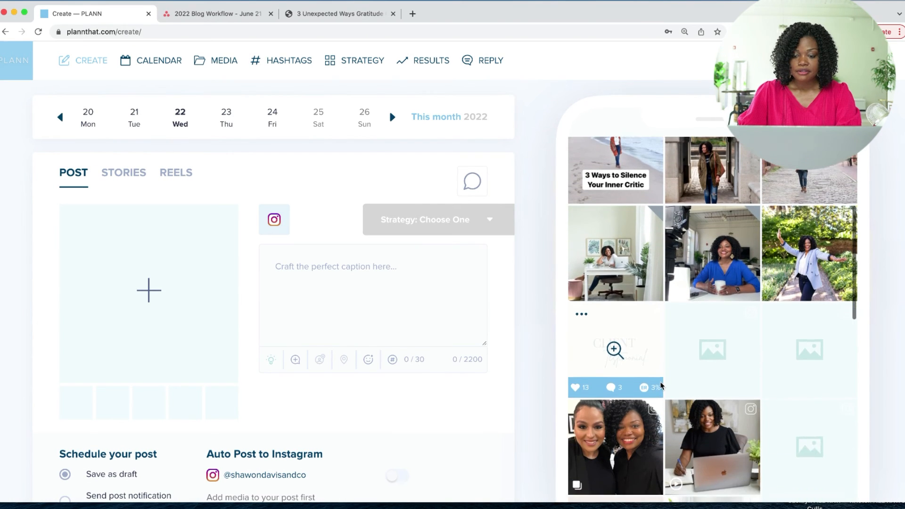
{"action": "scroll", "coordinate": [662, 387], "scroll_direction": "up", "scroll_amount": 2}
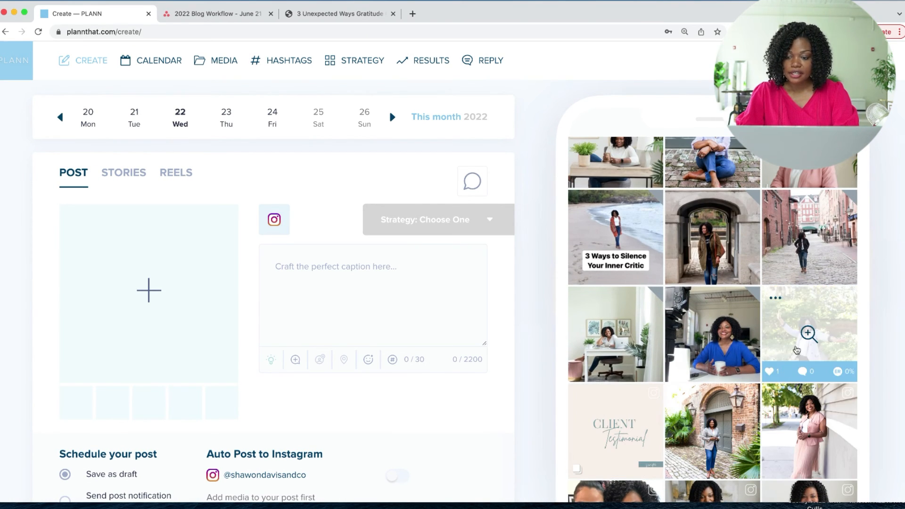
{"action": "scroll", "coordinate": [791, 409], "scroll_direction": "down", "scroll_amount": 1}
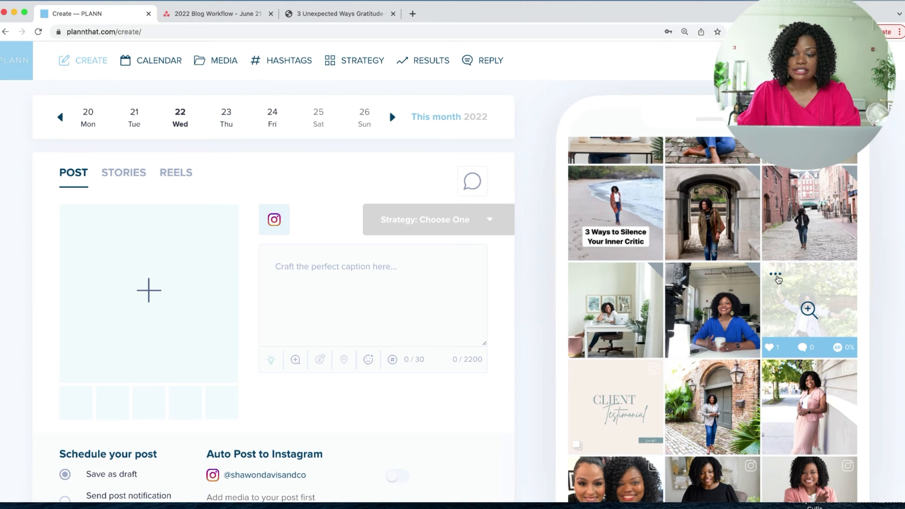
{"action": "left_click", "coordinate": [776, 276]}
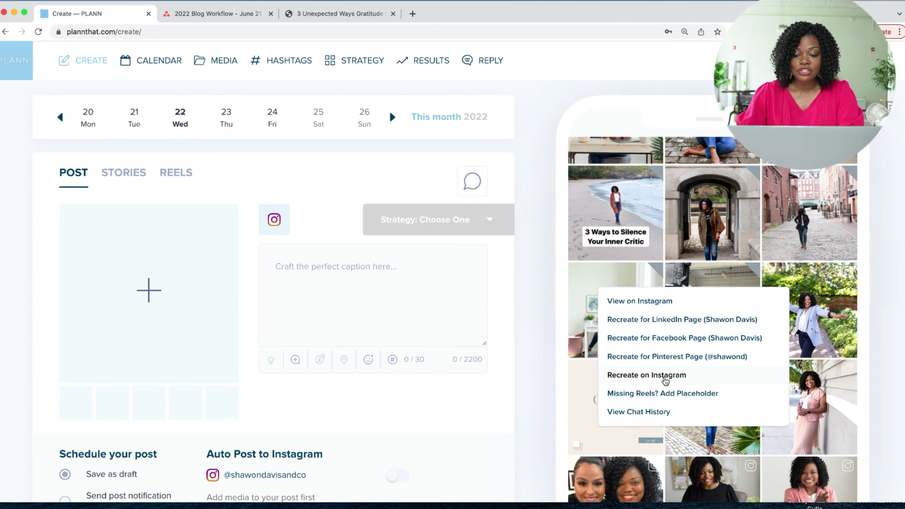
{"action": "left_click", "coordinate": [662, 377]}
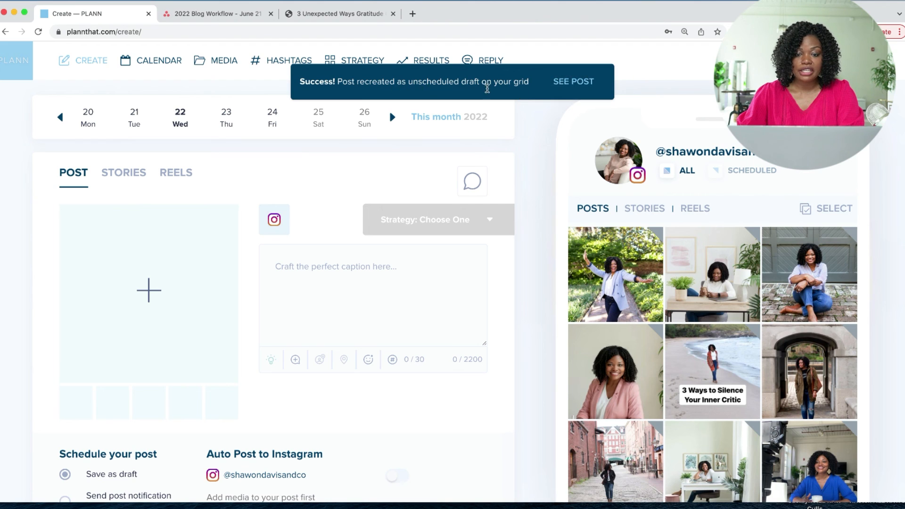
Open the recreated garden photo draft and review its caption, hashtags, attached image and scheduling options
{"action": "left_click", "coordinate": [620, 285]}
{"action": "scroll", "coordinate": [327, 323], "scroll_direction": "down", "scroll_amount": 10}
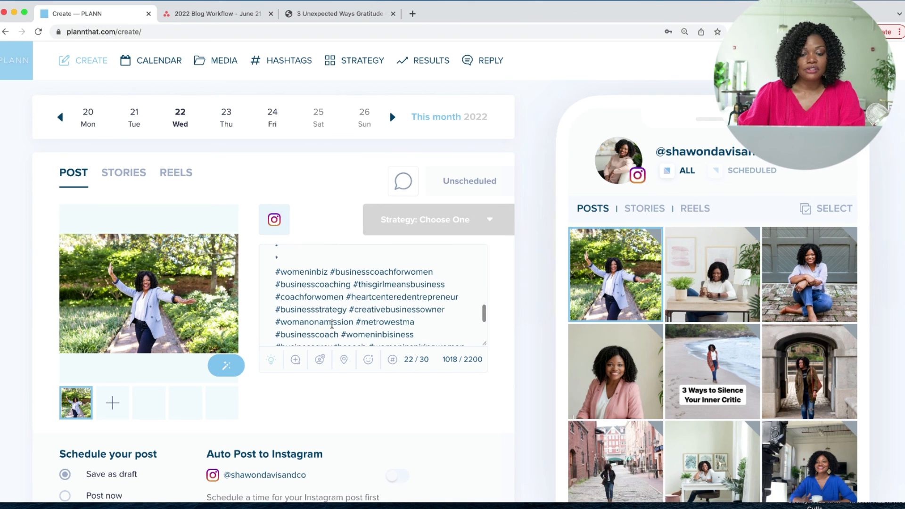
{"action": "scroll", "coordinate": [332, 324], "scroll_direction": "up", "scroll_amount": 10}
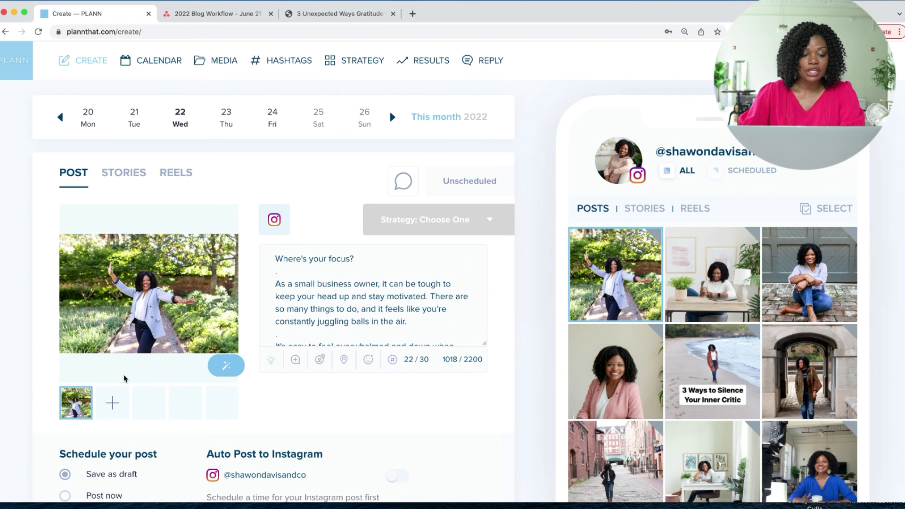
{"action": "scroll", "coordinate": [130, 323], "scroll_direction": "down", "scroll_amount": 3}
{"action": "mouse_move", "coordinate": [84, 321]}
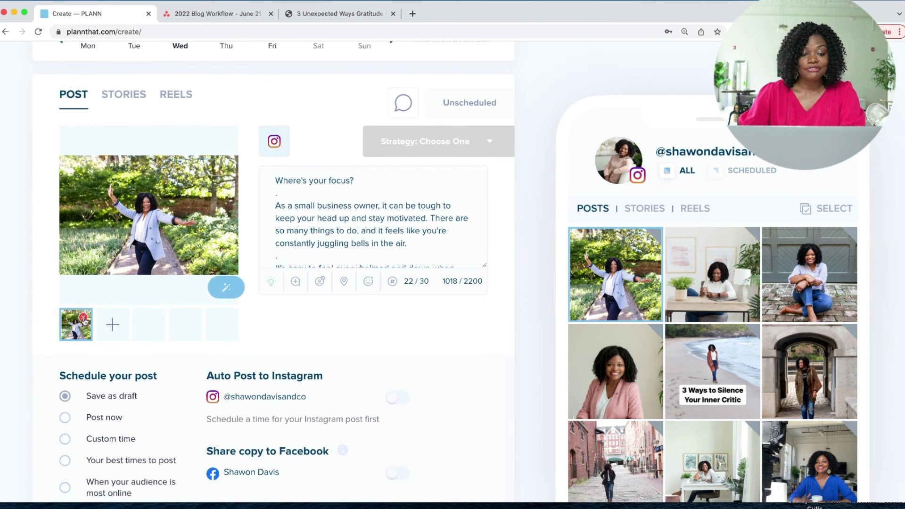